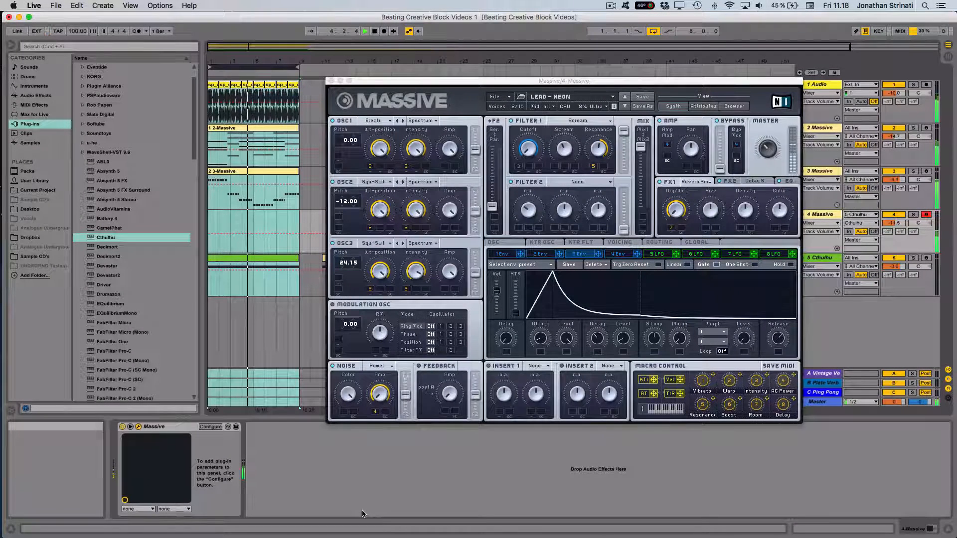
Step: Adjust the Filter 1 cutoff of the LEAD – NEON sound in Massive on the 4 Massive track
left_click(530, 153)
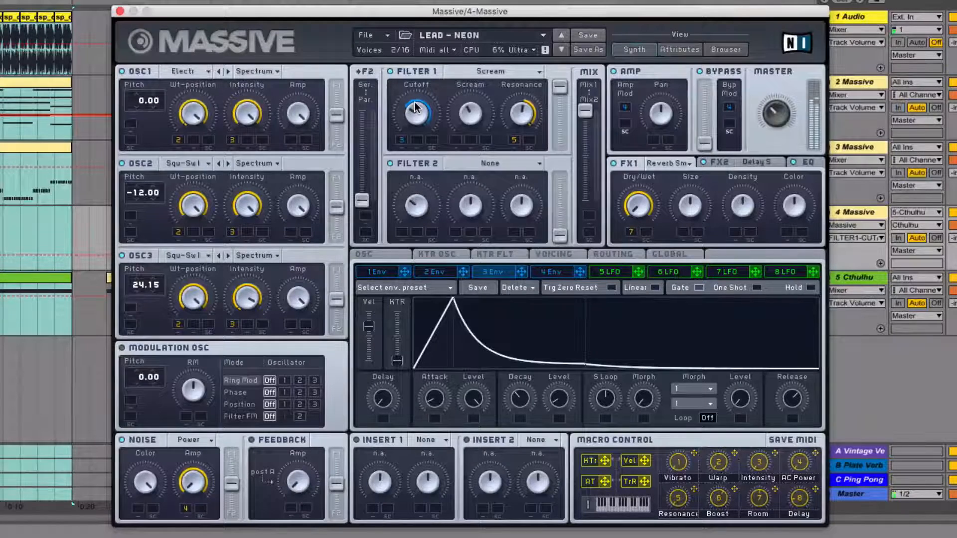
left_click_drag(414, 102, 418, 114)
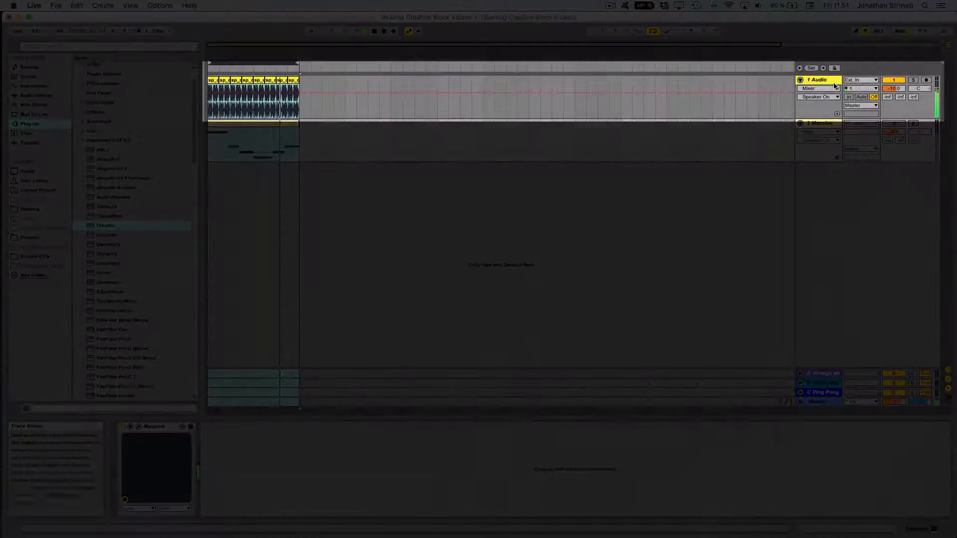
Step: Open the MIDI clip on the 2 Massive track to show its notes, and activate that track
left_click(831, 83)
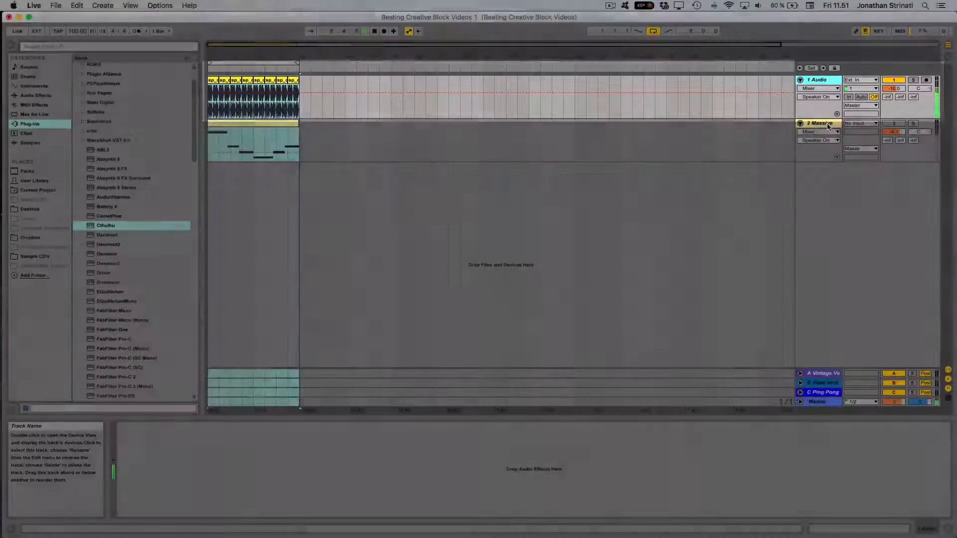
left_click(870, 128)
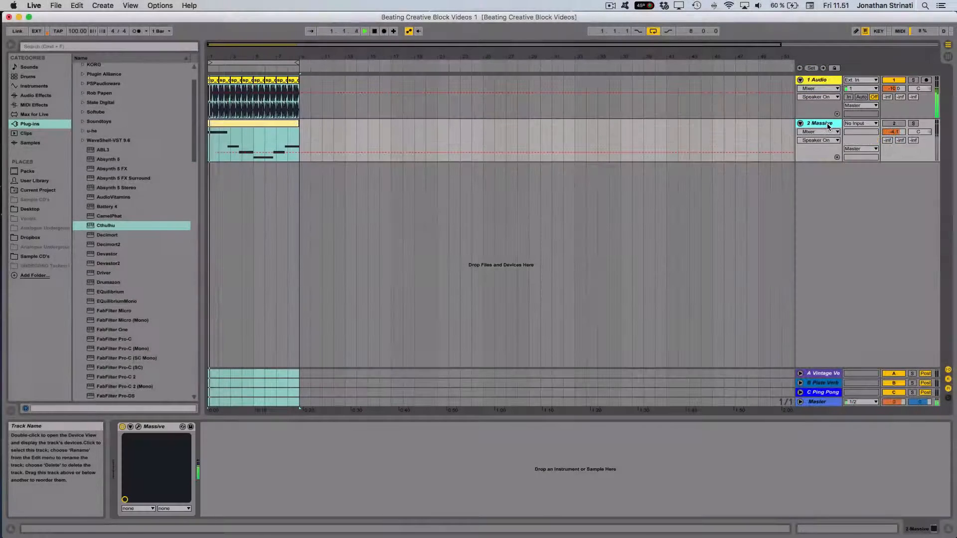
double_click(243, 122)
scroll(488, 409, "up", 5)
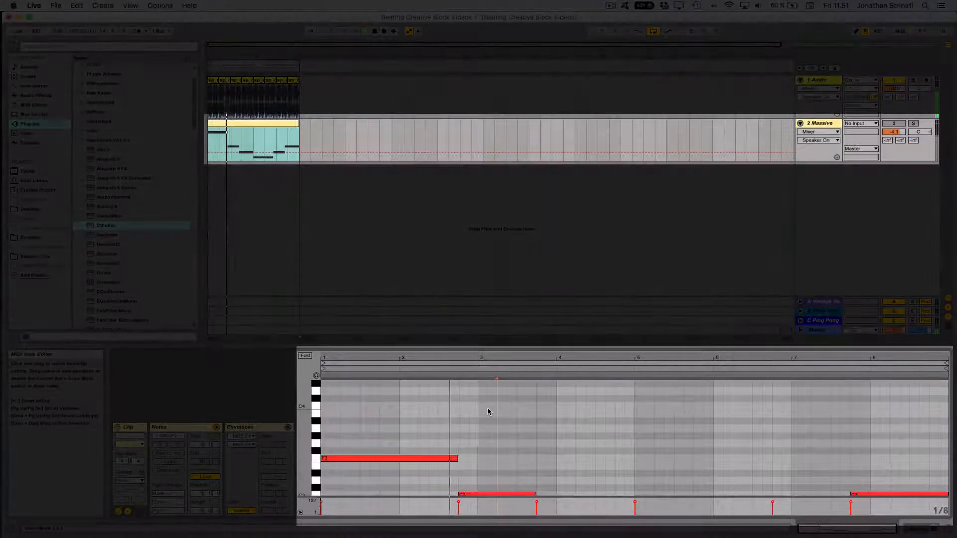
scroll(488, 410, "down", 3)
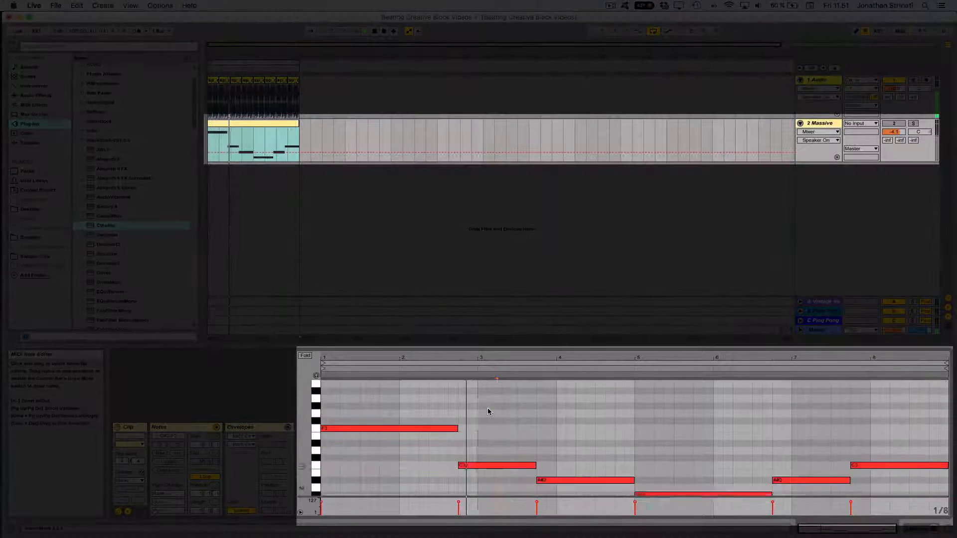
left_click(893, 124)
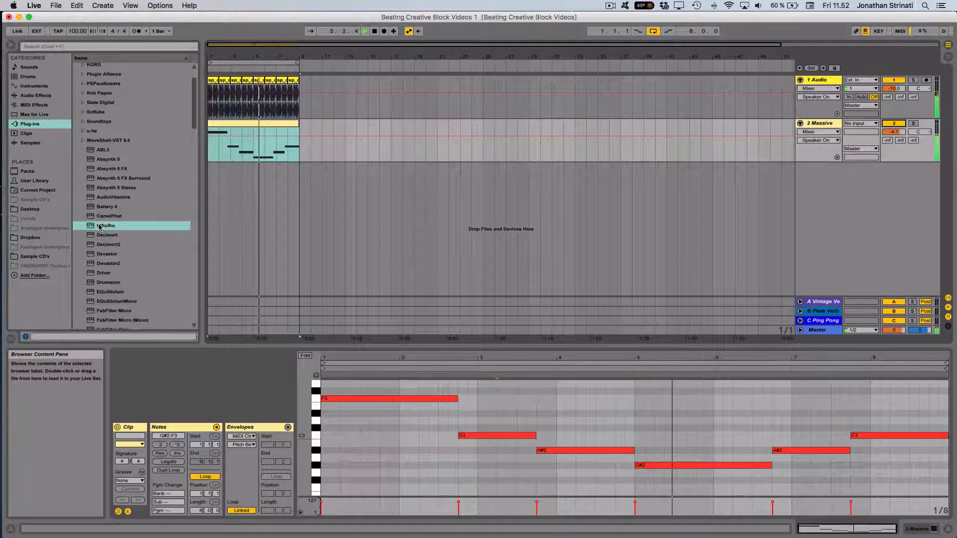
Step: Load the Cthulhu plug-in on a new MIDI track and move the Massive track's MIDI clip onto it
left_click_drag(99, 227, 287, 198)
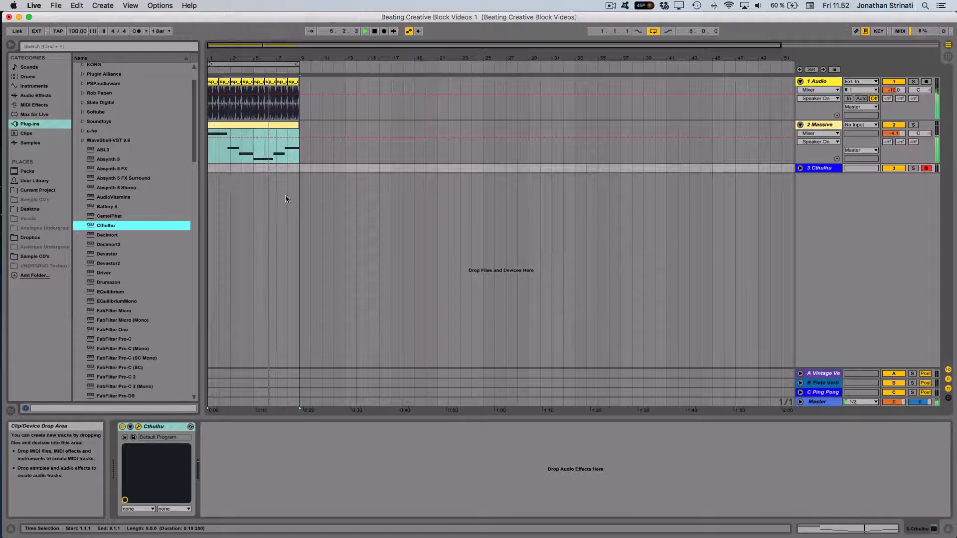
left_click(254, 123)
left_click_drag(255, 124, 256, 173)
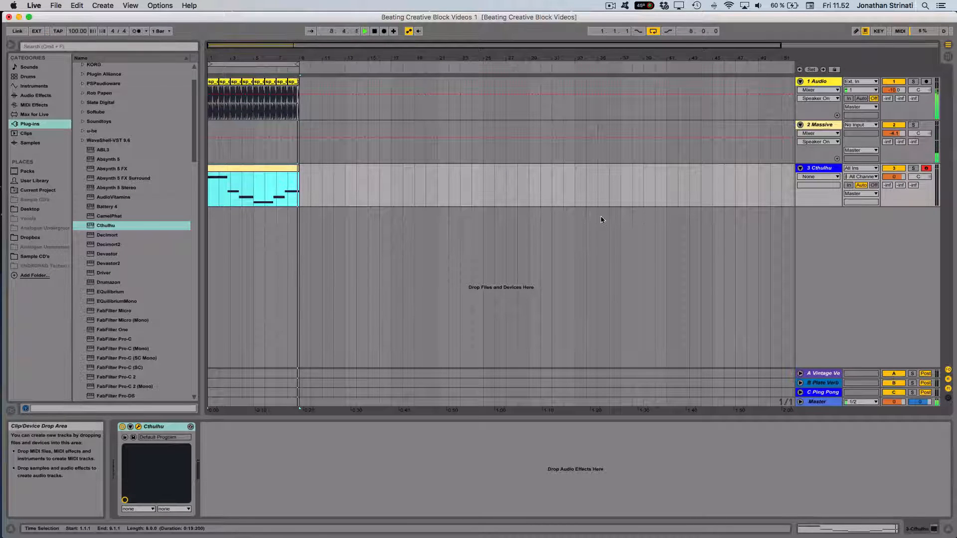
Step: Route MIDI from 3-Cthulhu's Cthulhu output into the 2 Massive track with monitoring In, and switch off Cthulhu's Chords section
key("Tab")
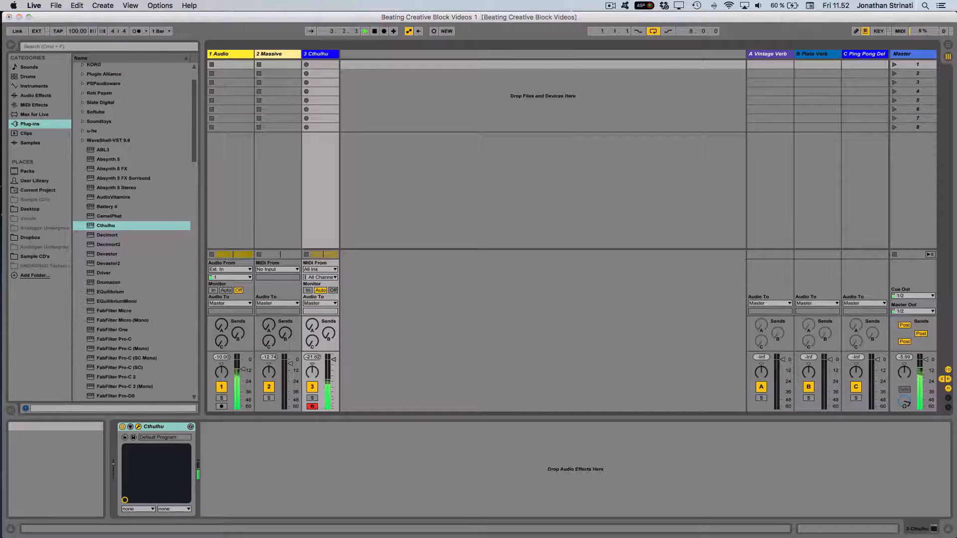
left_click_drag(956, 101, 423, 97)
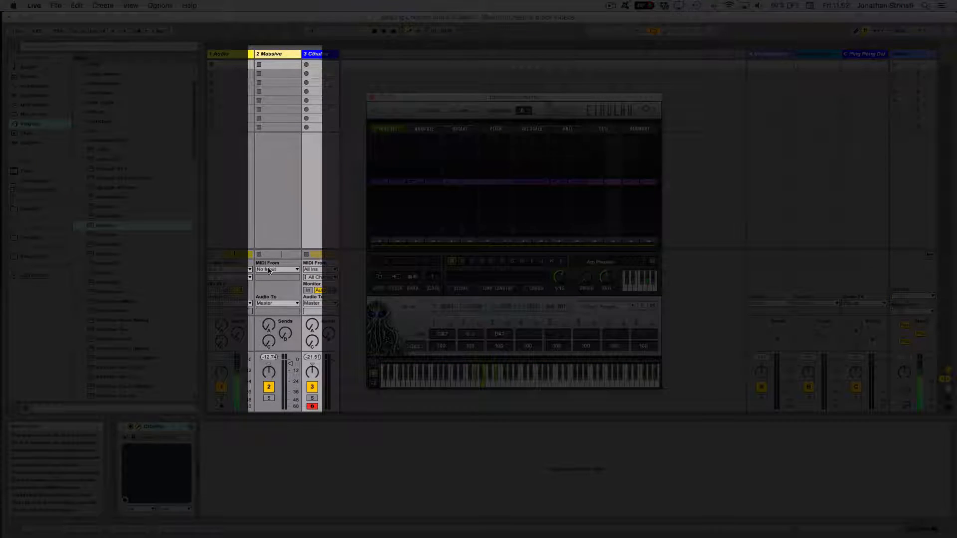
left_click(268, 270)
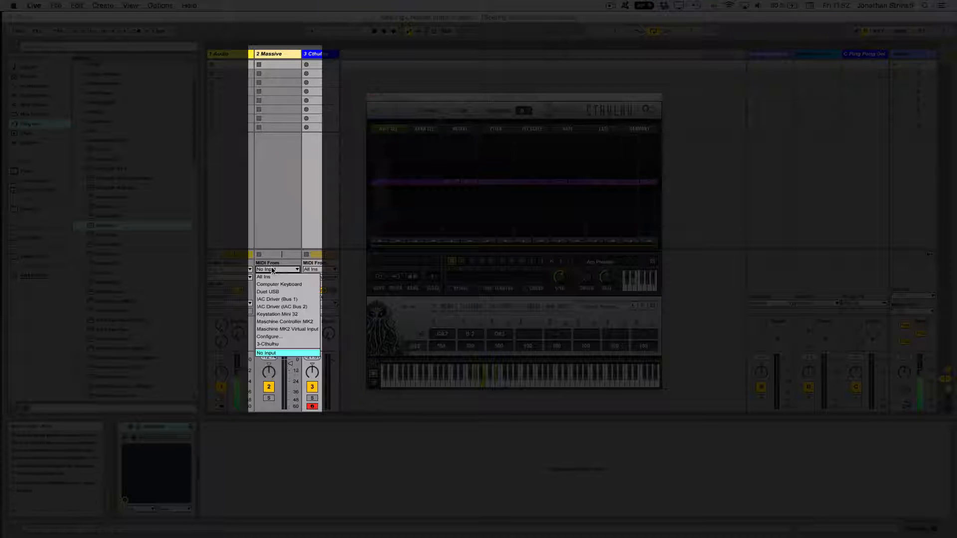
left_click(274, 344)
left_click(265, 277)
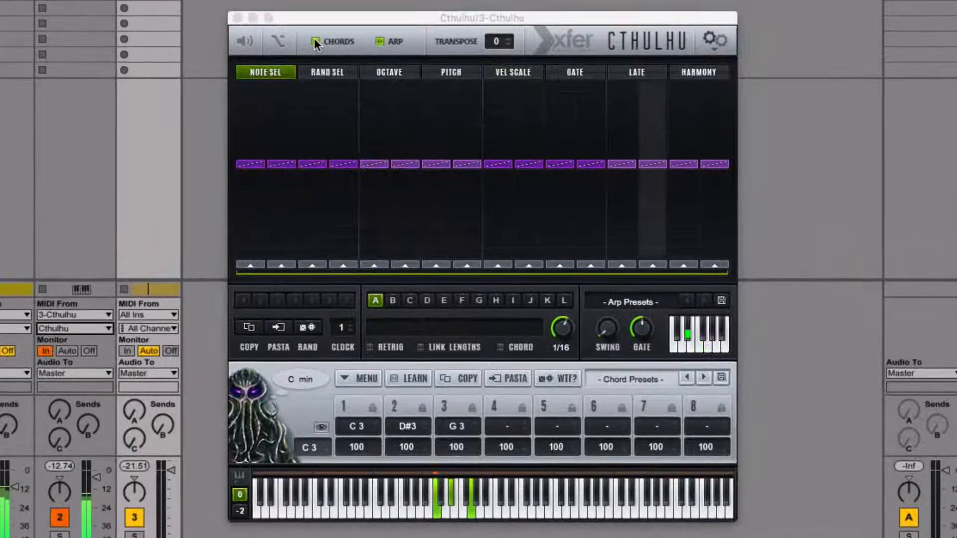
left_click(316, 41)
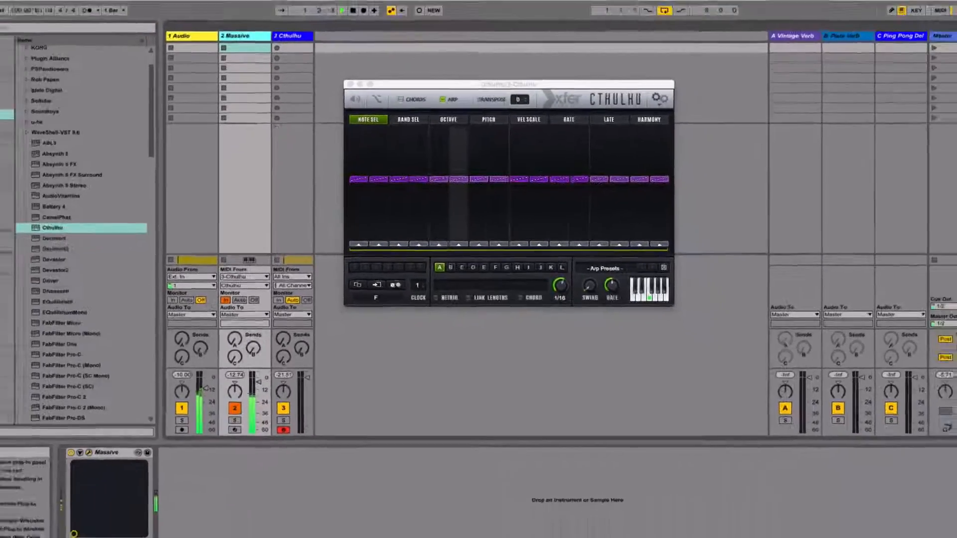
Step: Browse the bass presets in Massive on track 2 and load BASS – Deep Moog
left_click_drag(956, 167, 506, 78)
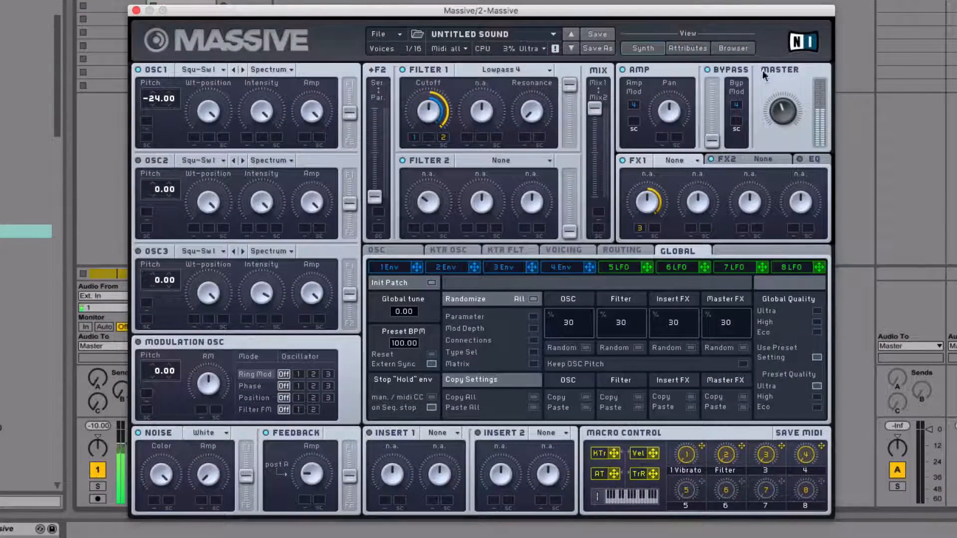
left_click(734, 48)
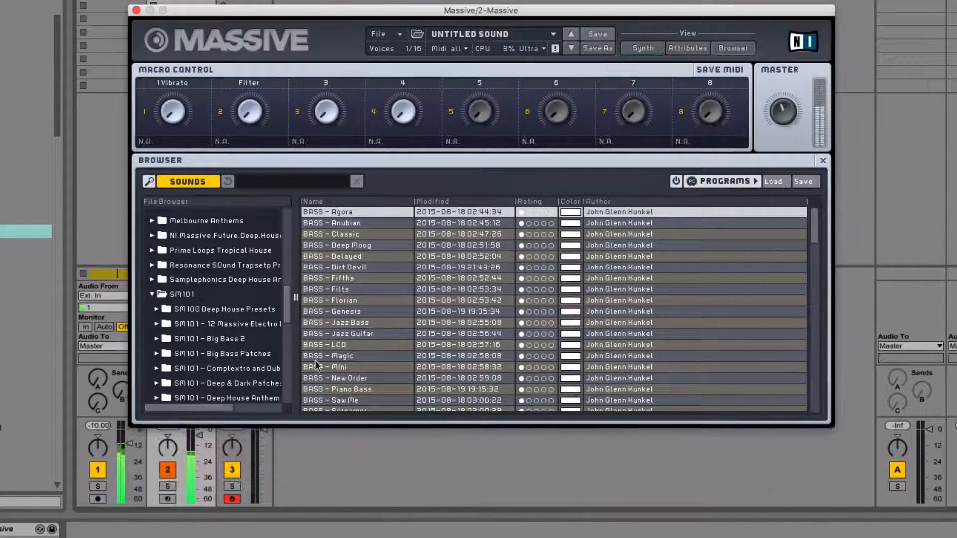
scroll(337, 334, "down", 10)
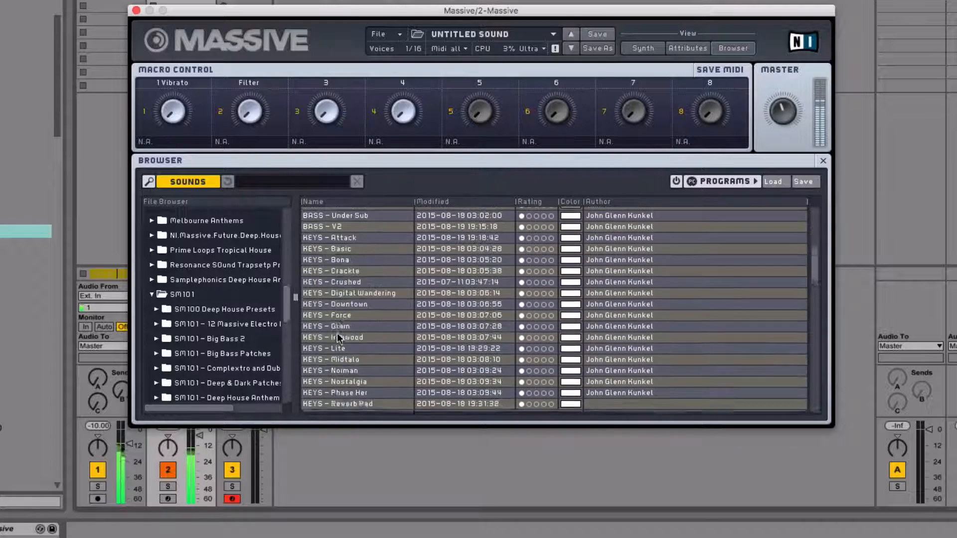
scroll(337, 334, "up", 10)
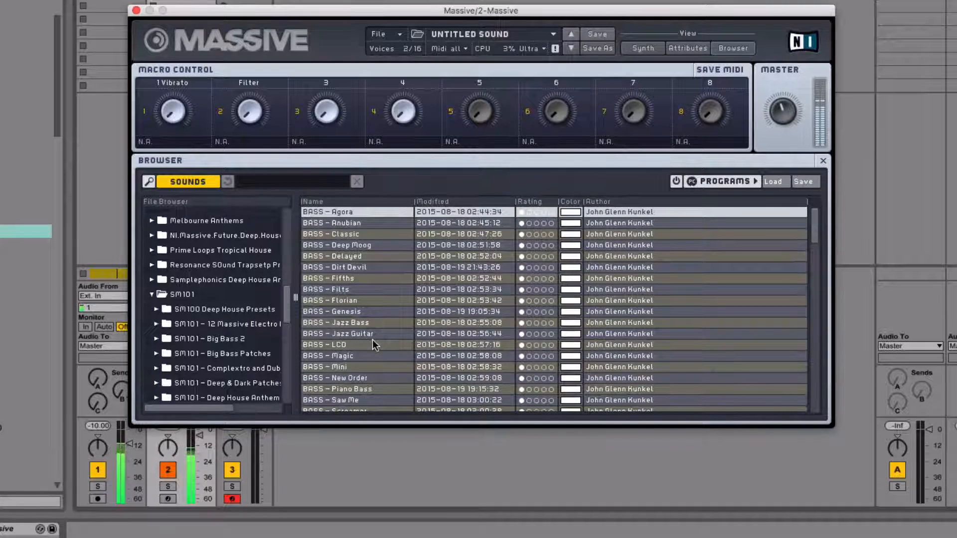
left_click(333, 247)
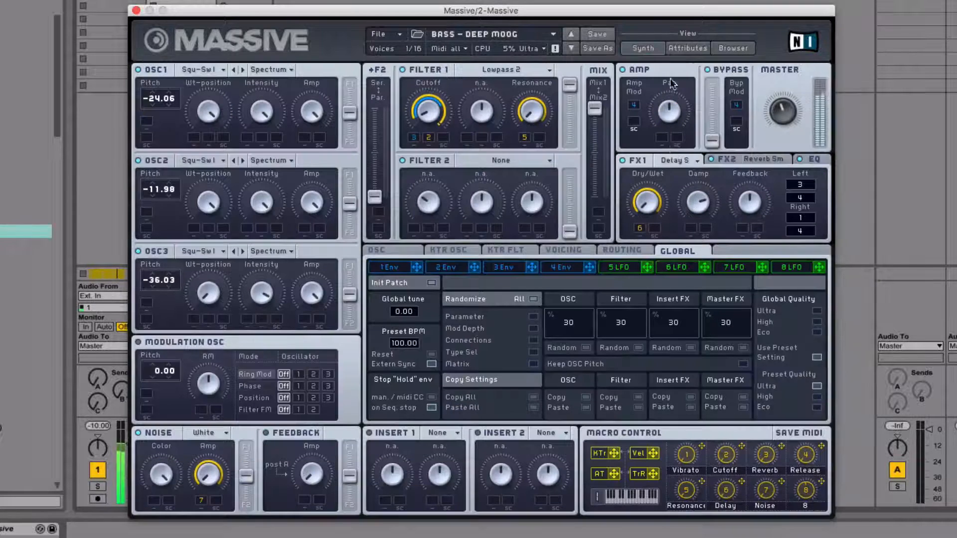
Step: Shape Massive's envelope 3 with the decay level at minimum and a shorter decay, and close the synth window
left_click(631, 48)
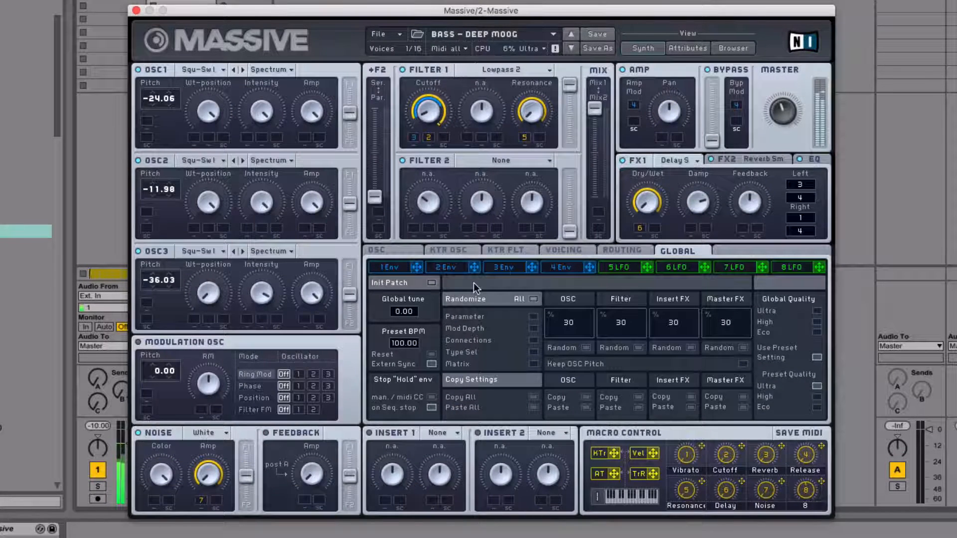
left_click(510, 269)
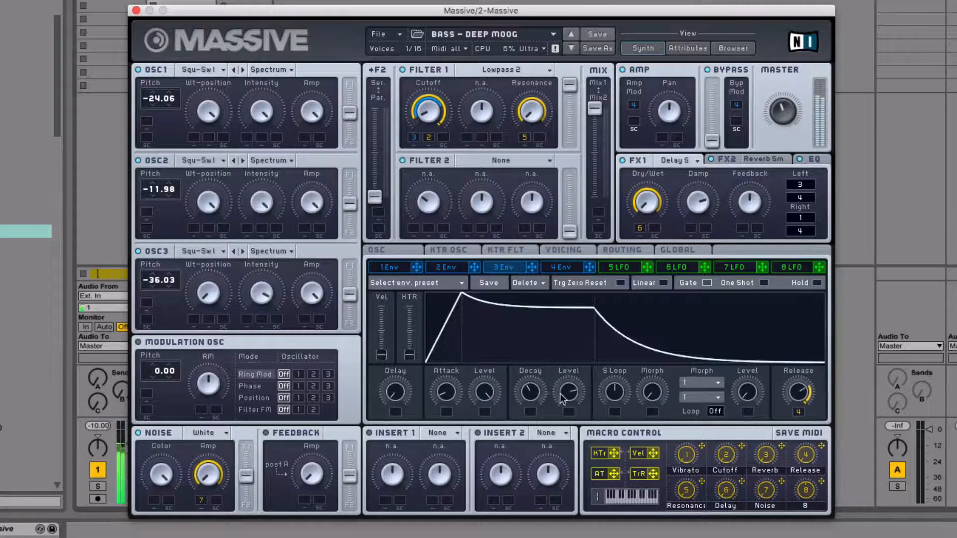
left_click_drag(562, 398, 560, 486)
left_click_drag(524, 402, 531, 399)
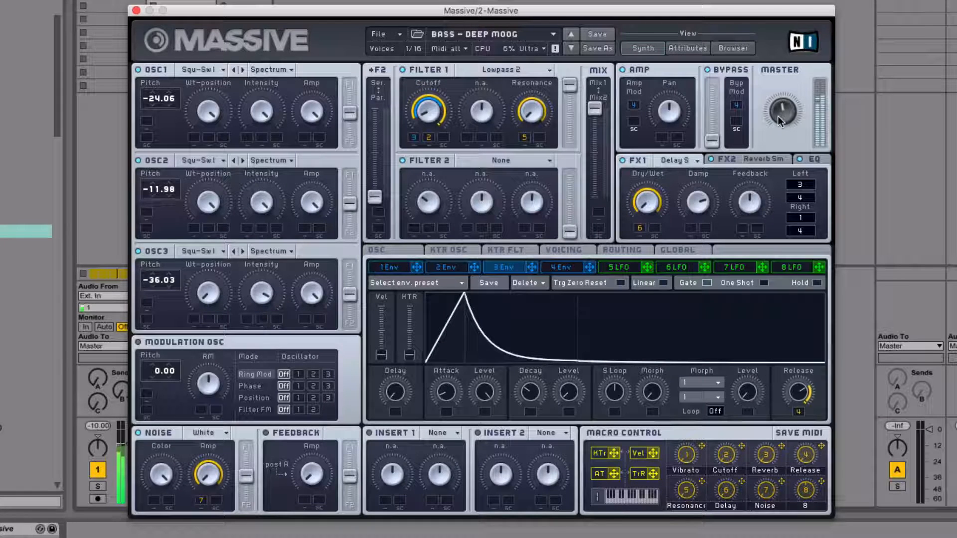
left_click(136, 11)
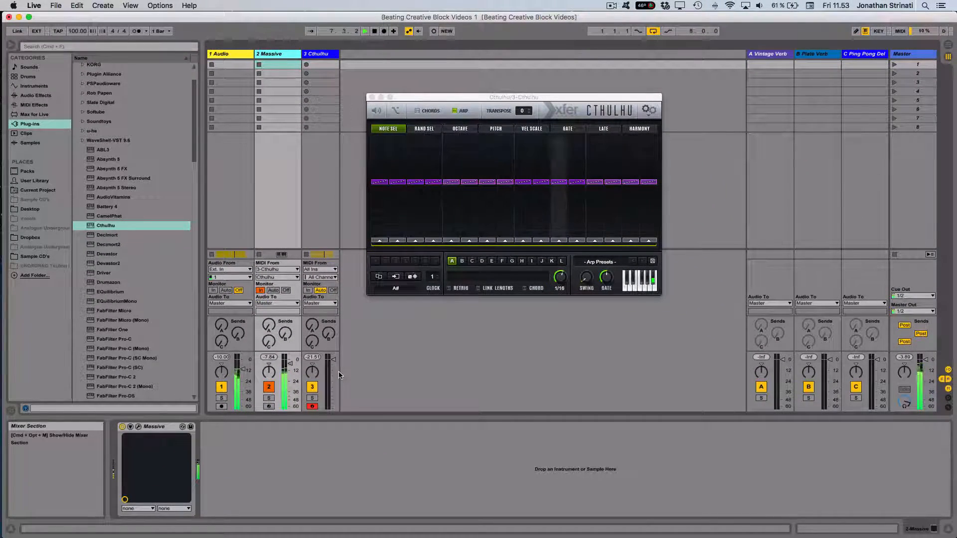
Step: In the arrangement, arm the 2 Massive track for recording and extend the loop to 10 bars
key("Tab")
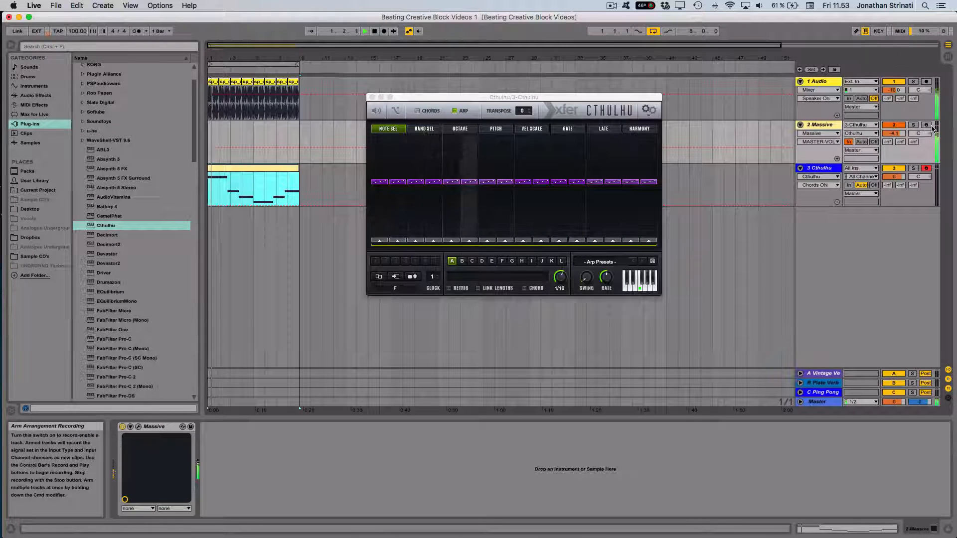
left_click(274, 171)
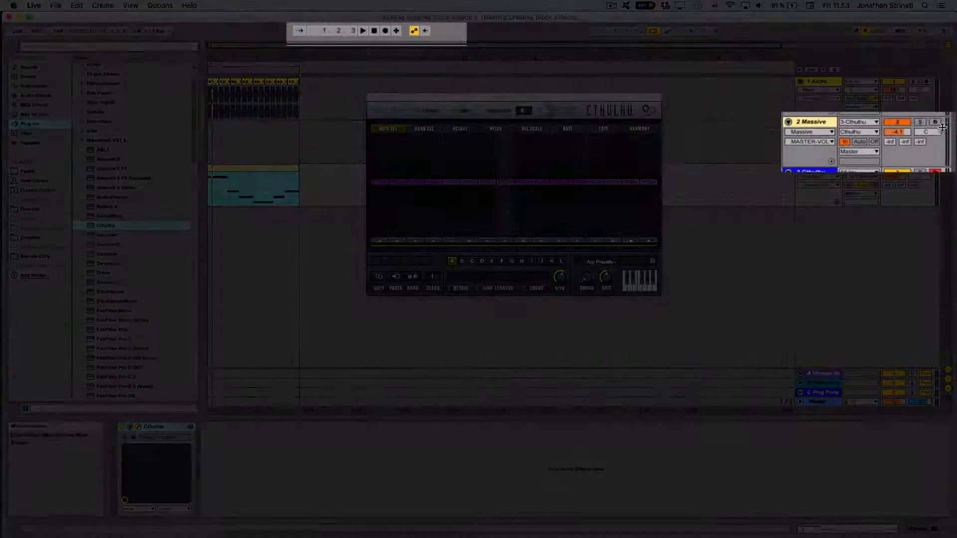
left_click(928, 126)
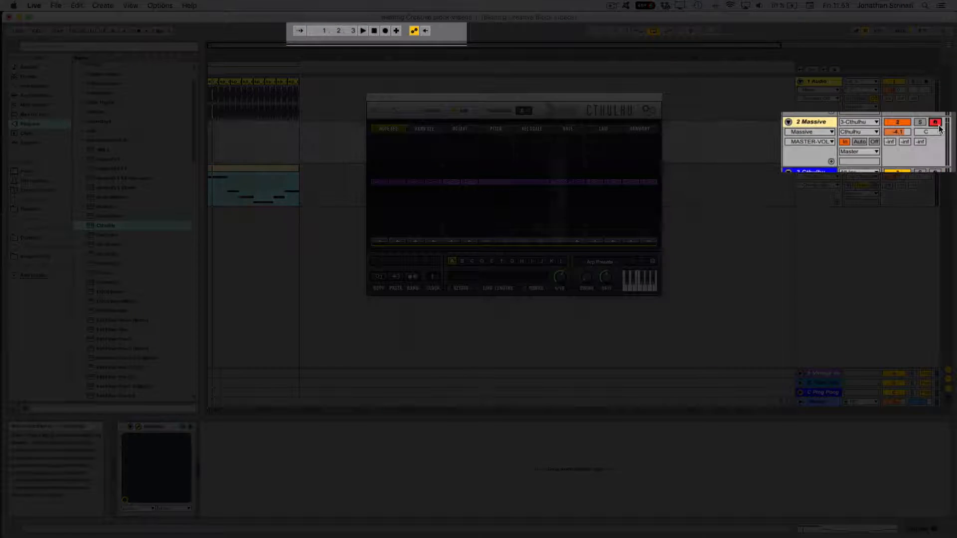
left_click(292, 64)
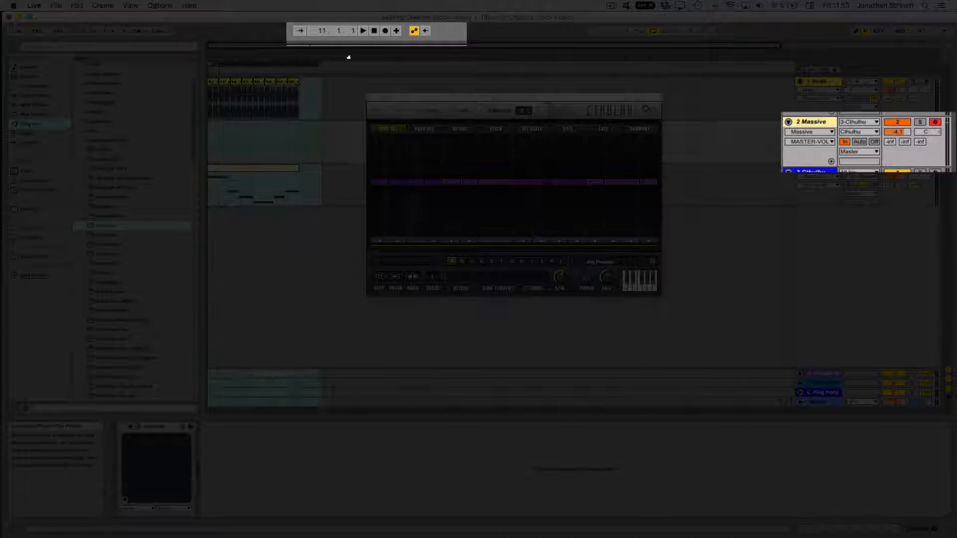
Step: Record Cthulhu's arpeggiated notes onto the 2 Massive track and trim the recorded clip back to bar 9
left_click(385, 31)
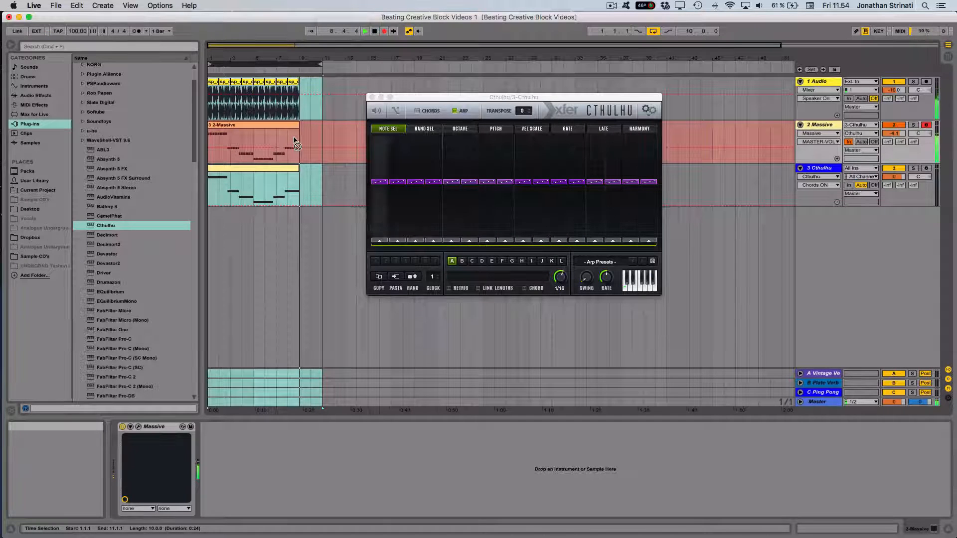
key("space")
left_click(321, 137)
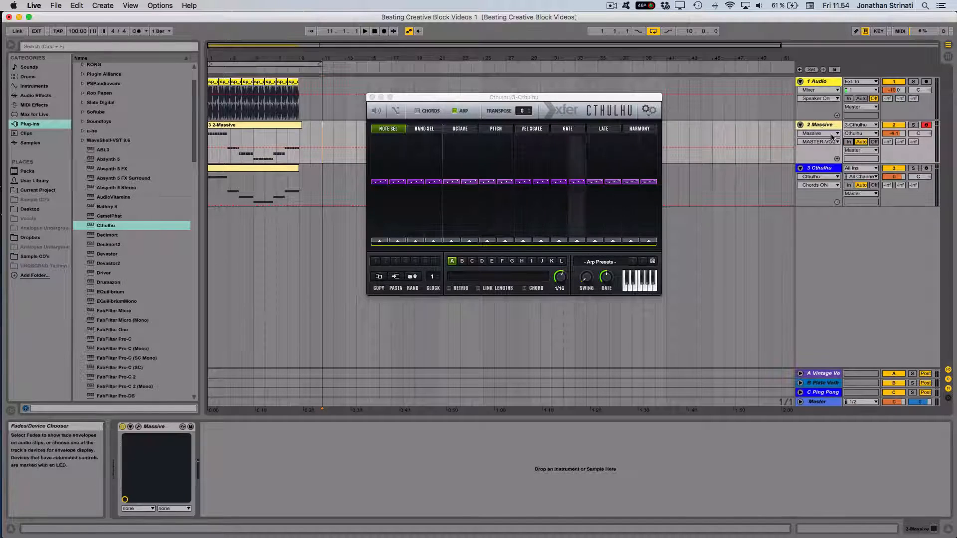
left_click_drag(321, 133, 299, 133)
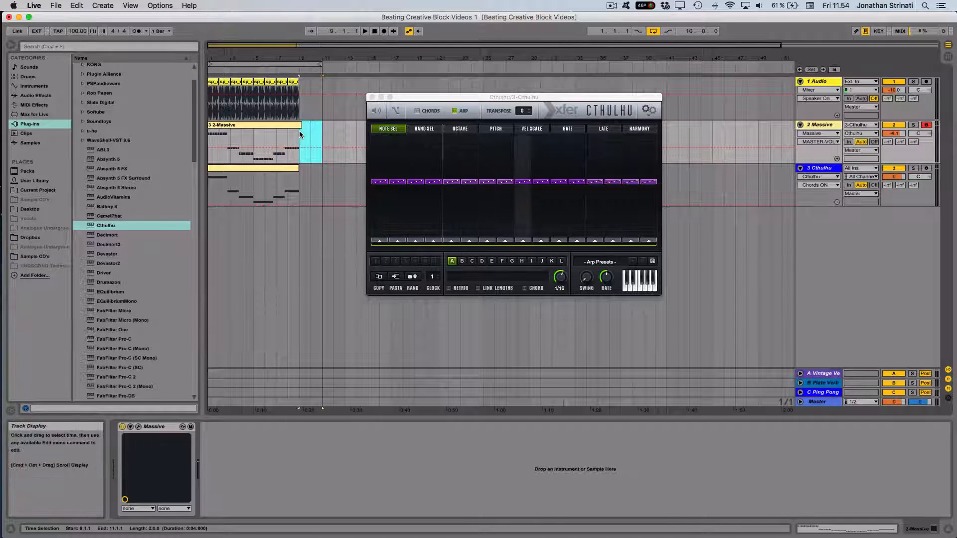
double_click(295, 142)
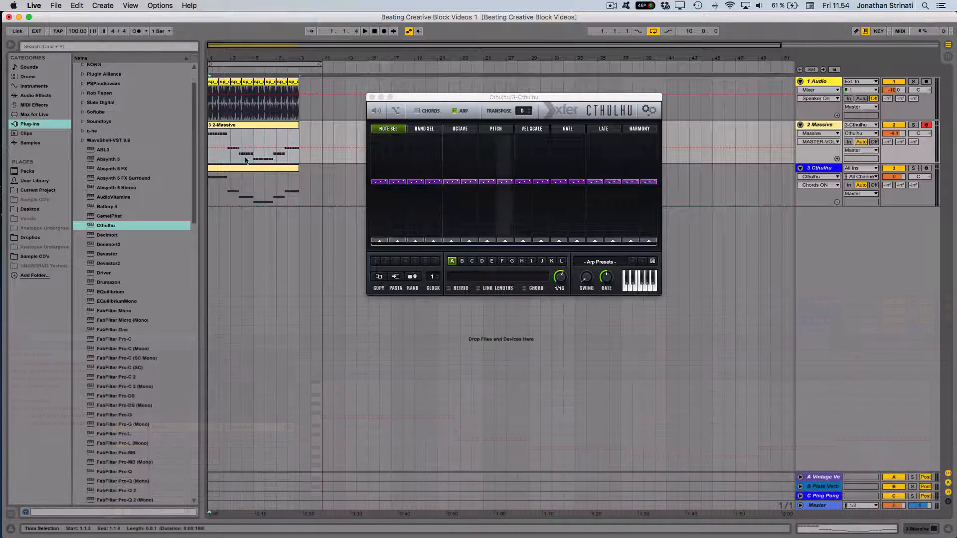
Step: Duplicate the 2 Massive track with its recorded clip and deactivate the original track
left_click(244, 168)
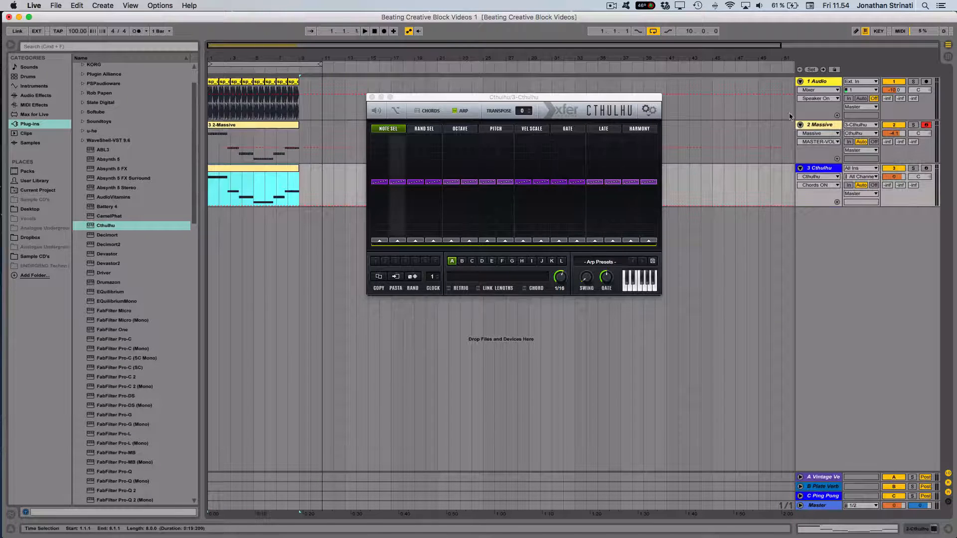
left_click(820, 125)
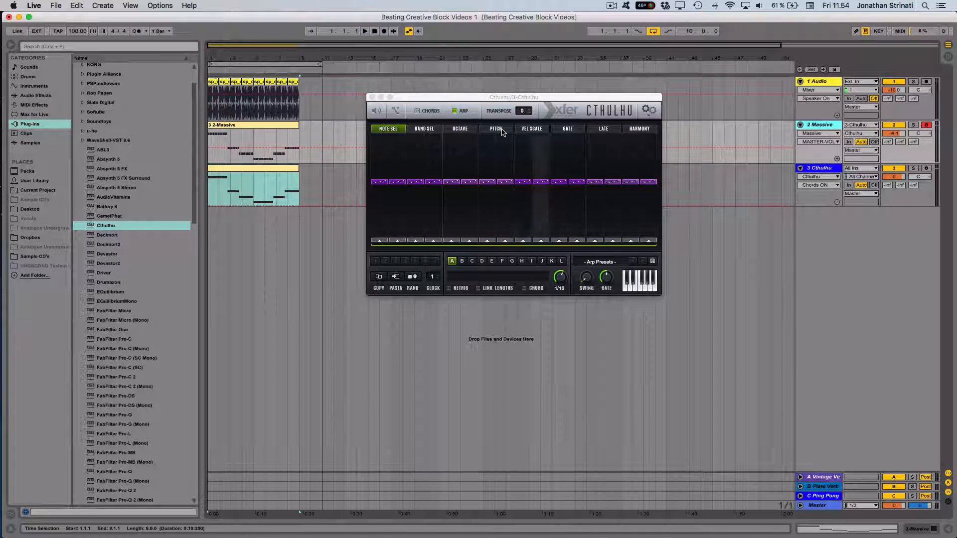
key("super+d")
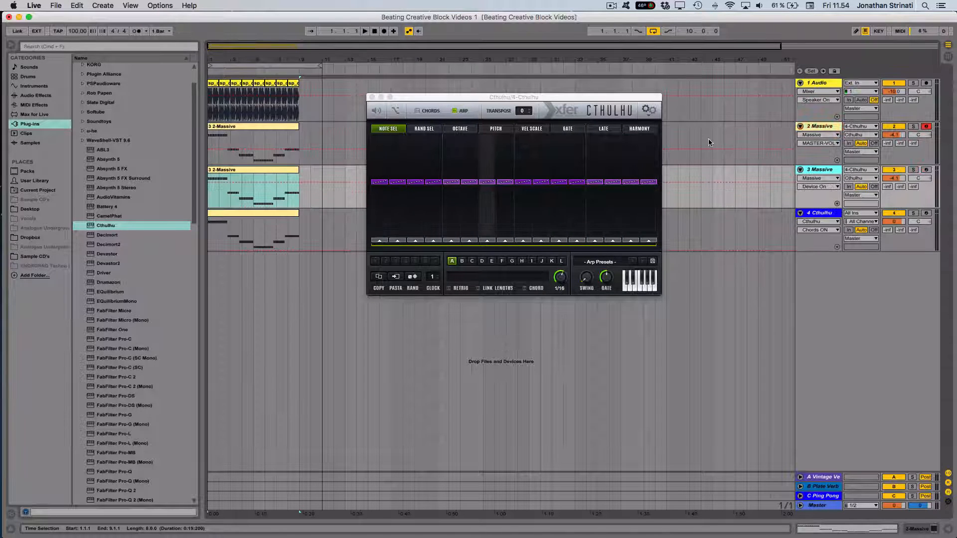
left_click(894, 127)
left_click(893, 127)
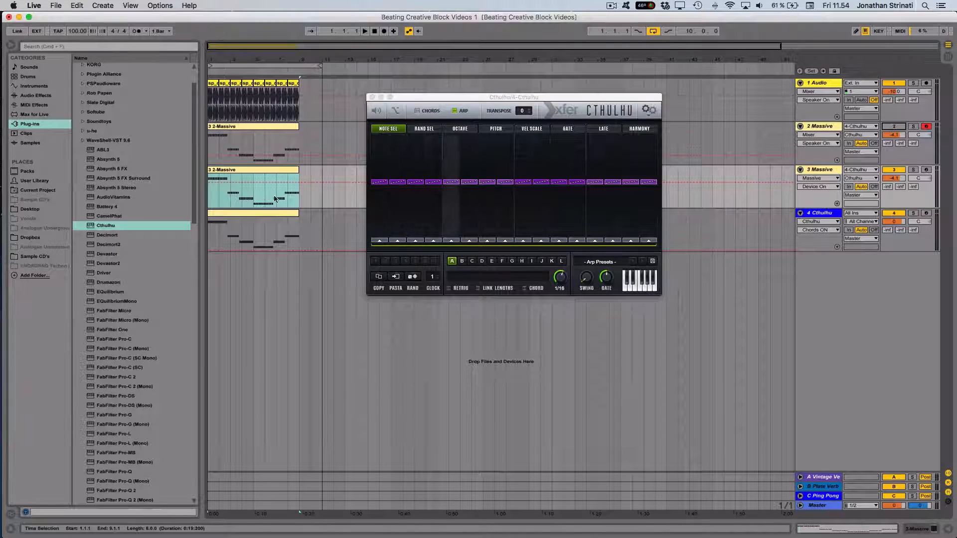
Step: Delete the duplicated clip from the 3 Massive track, play the arrangement and close the Cthulhu window
left_click(235, 170)
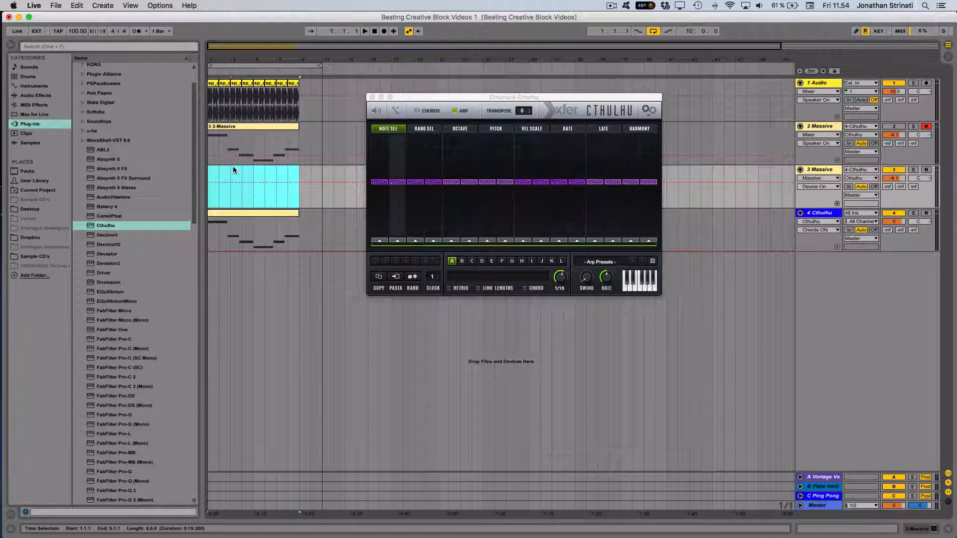
key("space")
left_click_drag(234, 170, 274, 215)
key("space")
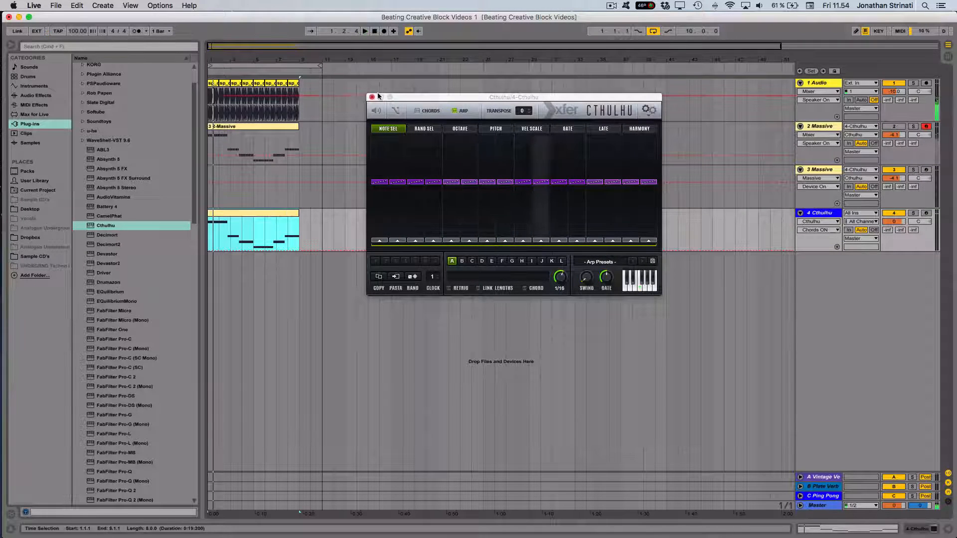
left_click(372, 97)
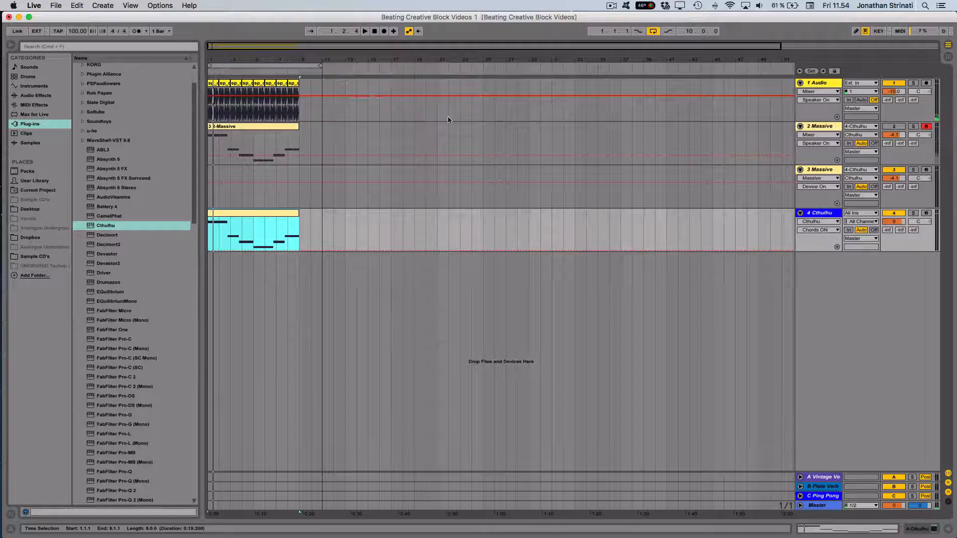
Step: During playback, set the 3 Massive track's monitoring to In so it receives Cthulhu's live notes
left_click(817, 172)
key("space")
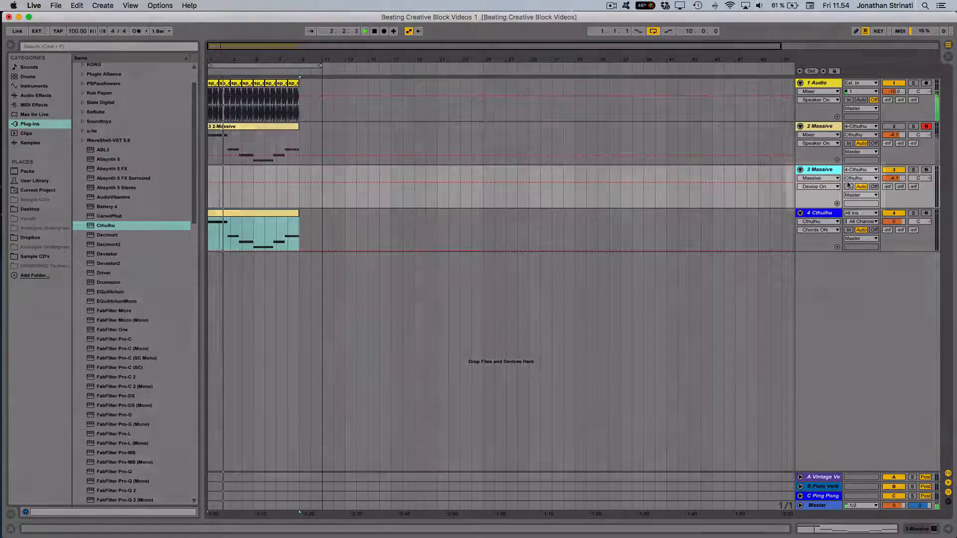
left_click(849, 187)
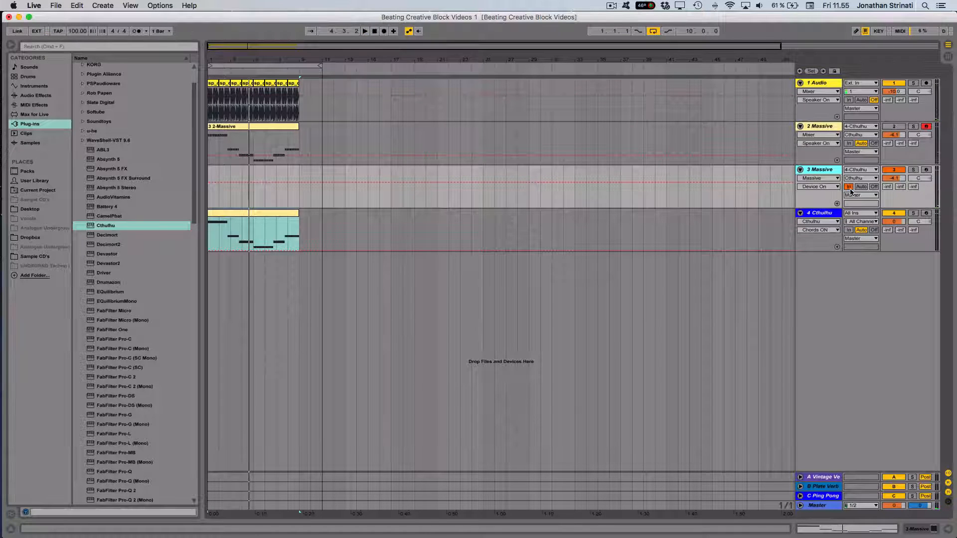
Step: Switch to the Session View, open the Massive synth on the 3 Massive track and show its preset browser
key("Tab")
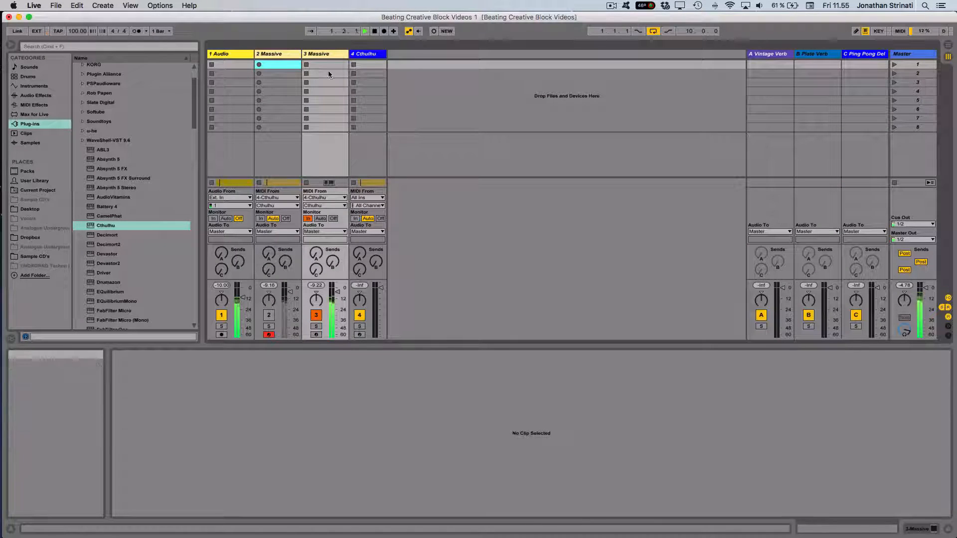
key("Right")
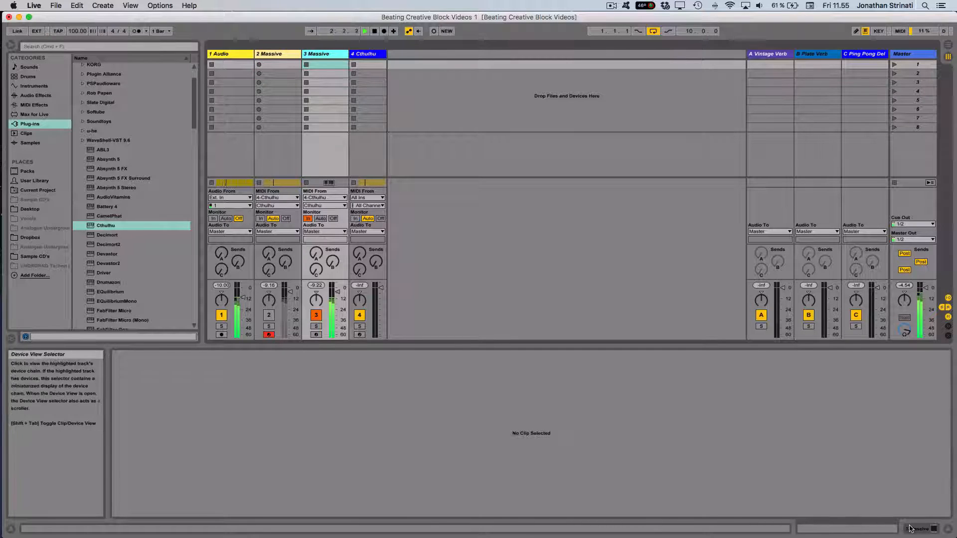
key("shift+Tab")
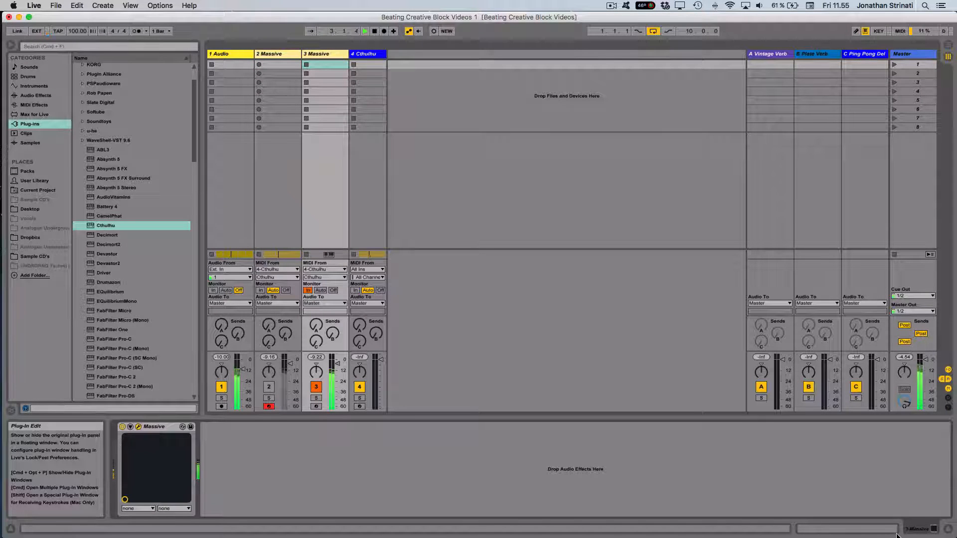
left_click_drag(956, 388, 386, 41)
left_click(585, 67)
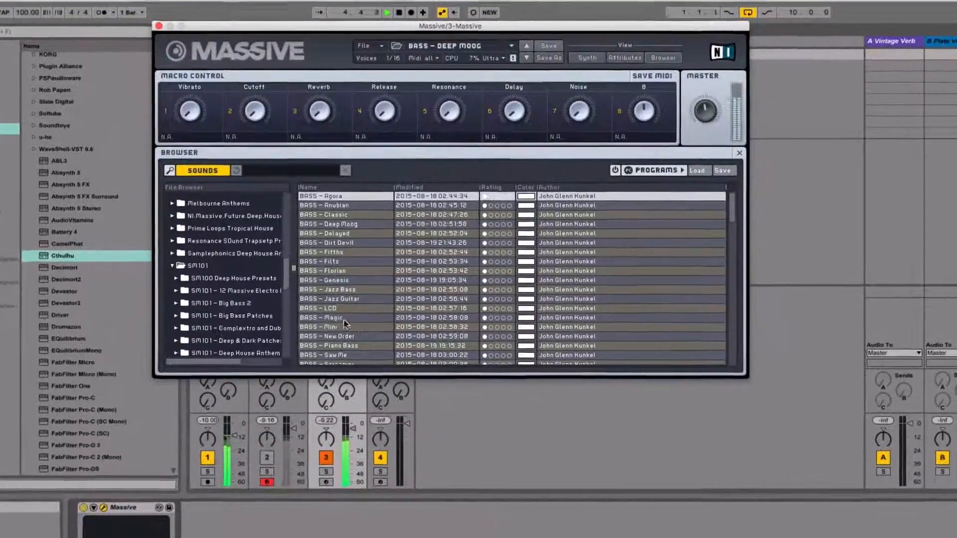
Step: Load the KEYS – Torn Hawk preset into Massive and close the synth window
scroll(344, 304, "down", 15)
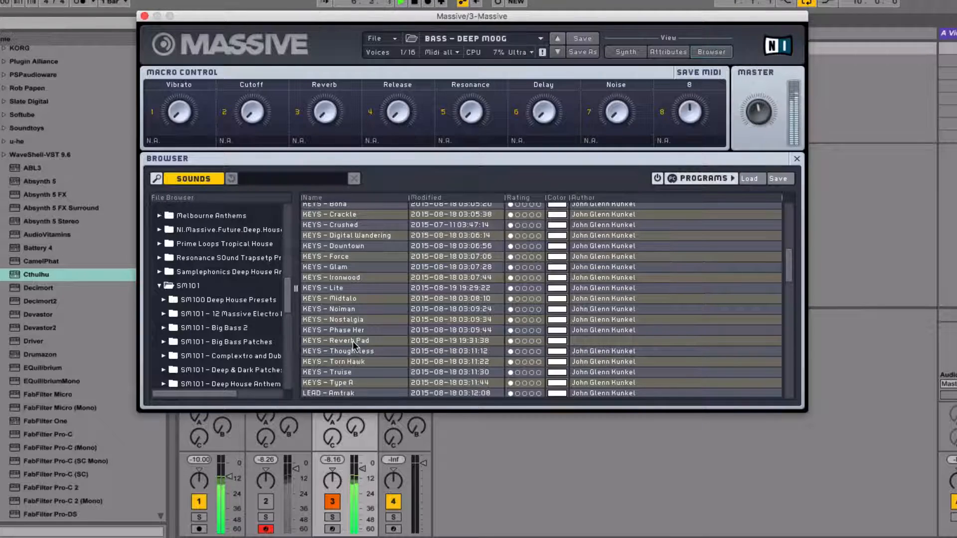
scroll(351, 345, "down", 1)
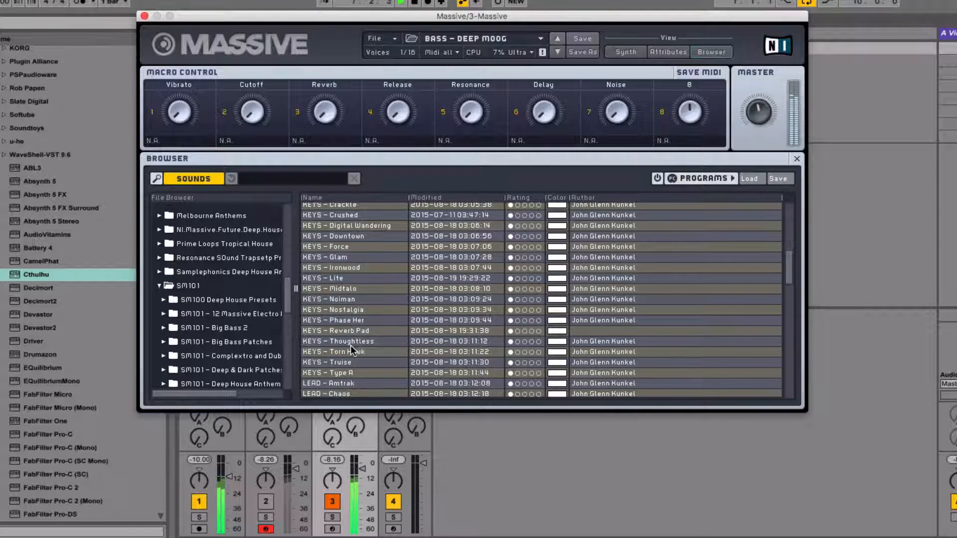
scroll(351, 345, "up", 1)
scroll(351, 345, "down", 1)
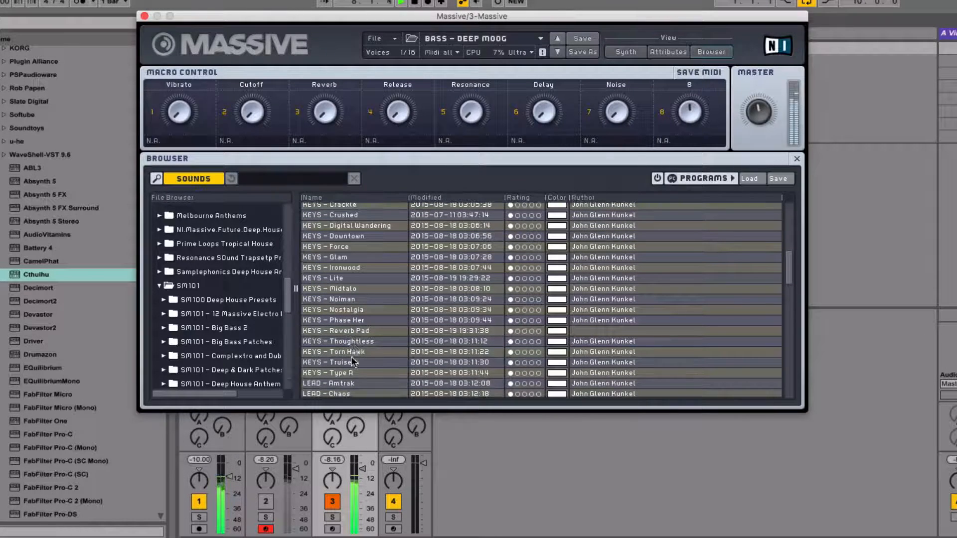
left_click(352, 351)
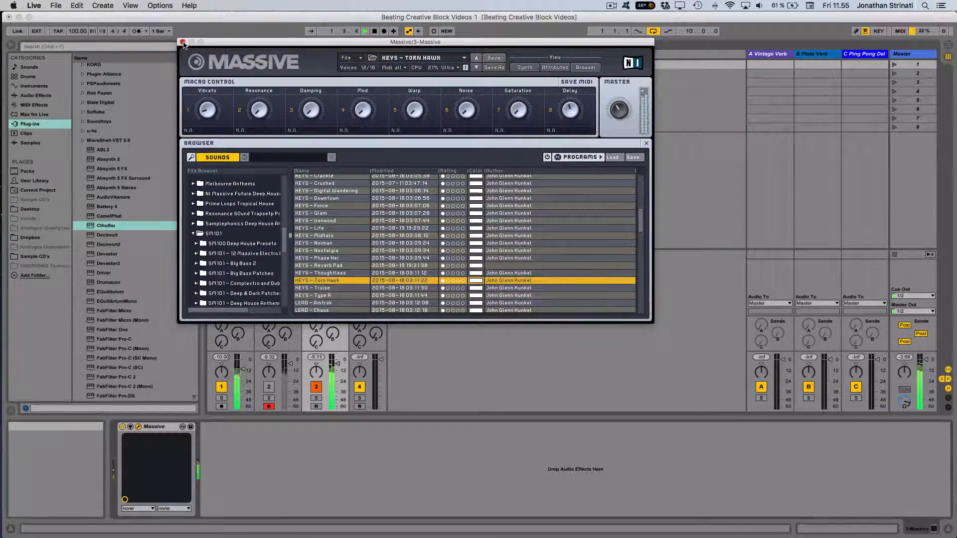
left_click(182, 43)
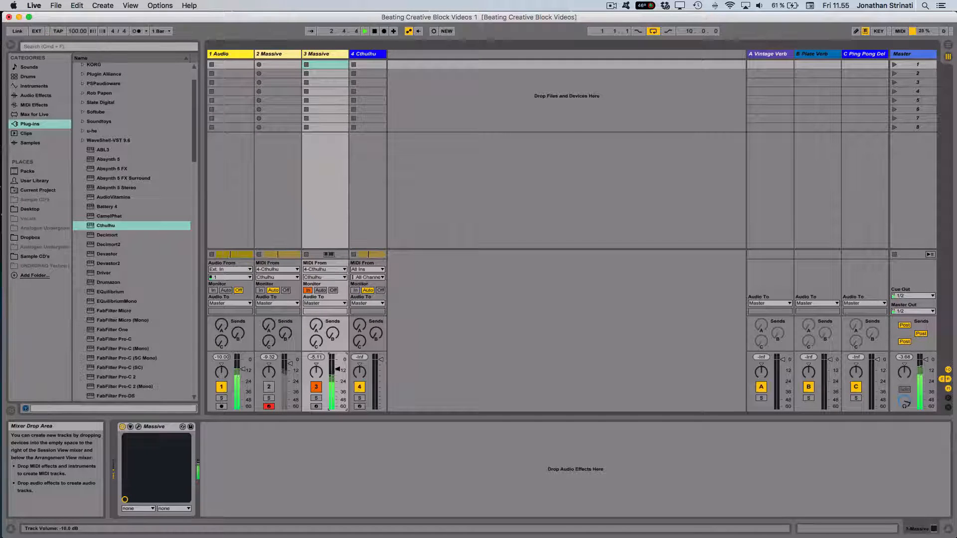
Step: Open Cthulhu on the 4 Cthulhu track, enable its Chords module and disable the Arp module
left_click(363, 150)
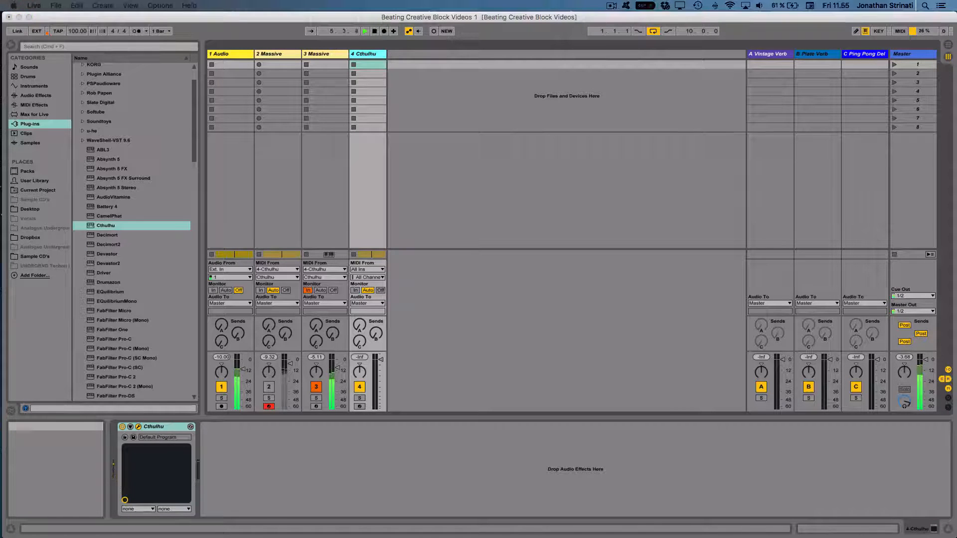
left_click_drag(549, 266, 576, 115)
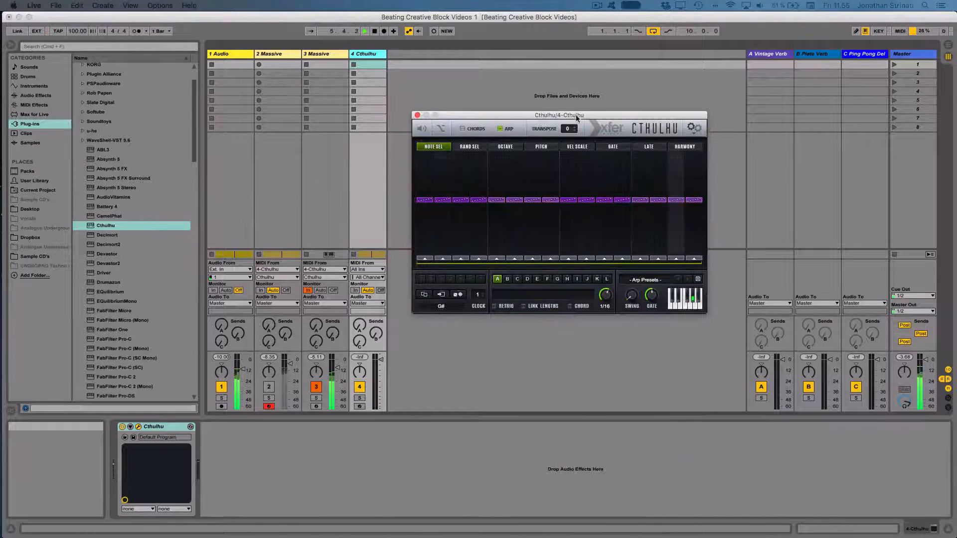
left_click(474, 128)
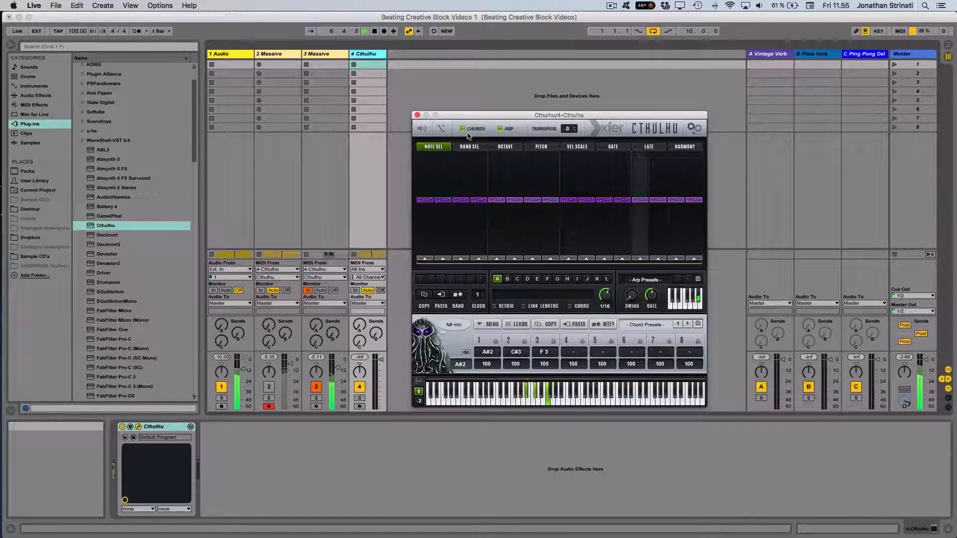
left_click(499, 130)
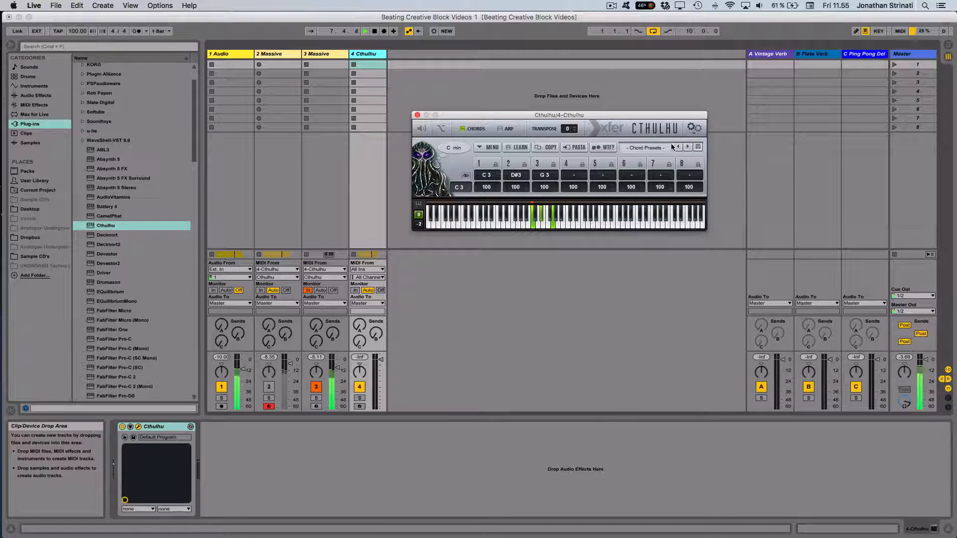
Step: Enlarge Cthulhu's interface and reposition its window so the whole chord section fits on screen
left_click(691, 129)
left_click(699, 144)
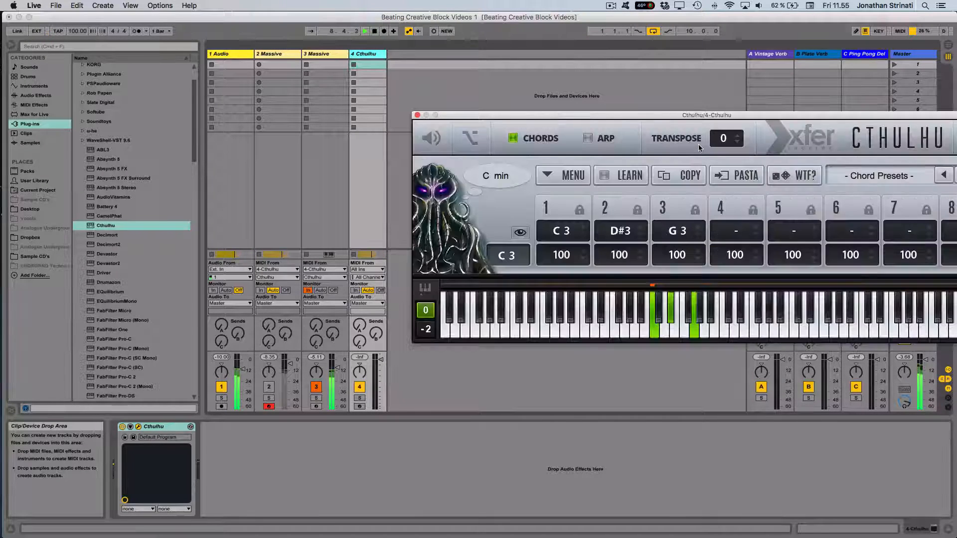
left_click(700, 114)
left_click_drag(642, 116, 469, 219)
left_click(565, 192)
Step: Return to the Arrangement View, shorten the loop to 8 bars and move the Cthulhu window clear of it
key("Tab")
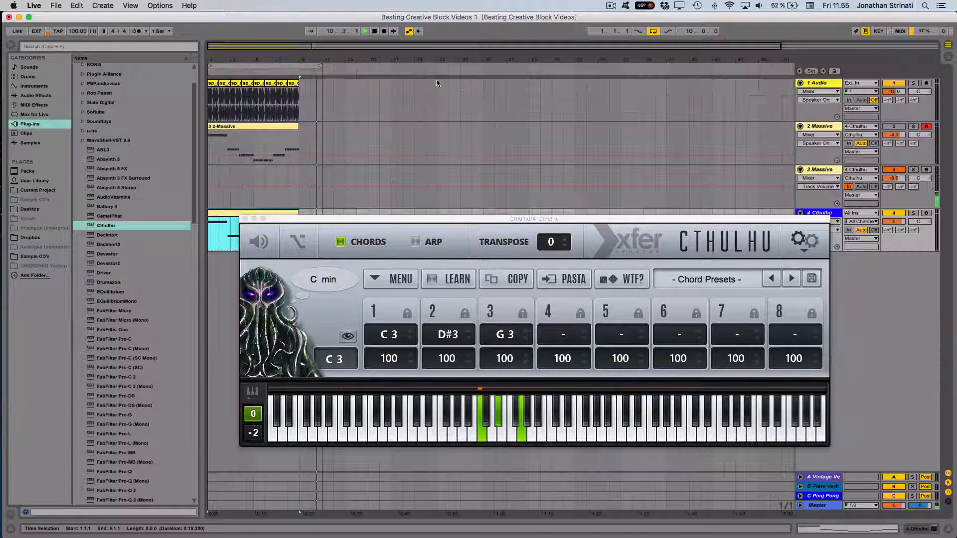
left_click(285, 64)
left_click_drag(488, 221, 452, 145)
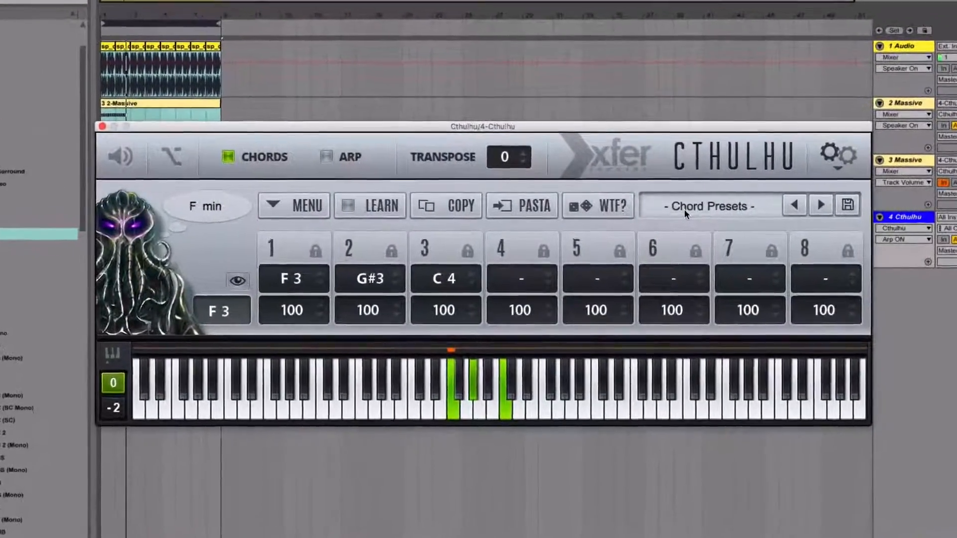
Step: Load the F minor_G#Major chord preset from the Icon_Diatonic set into Cthulhu and move its window off the tracks
left_click(673, 208)
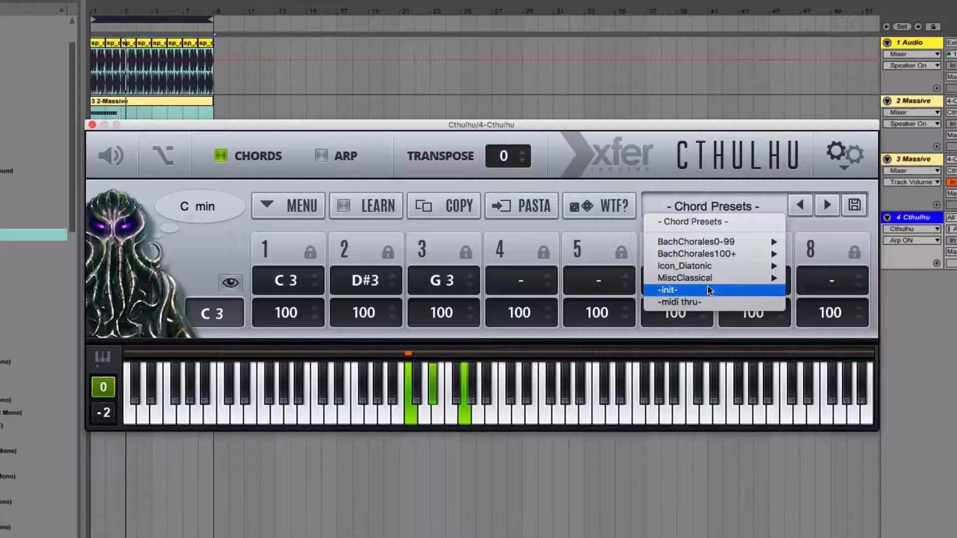
mouse_move(703, 270)
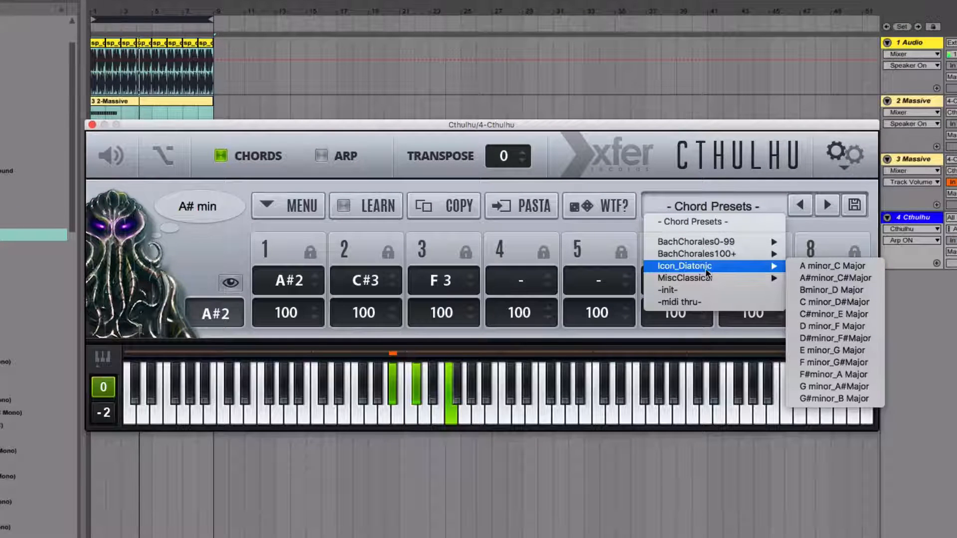
left_click(825, 363)
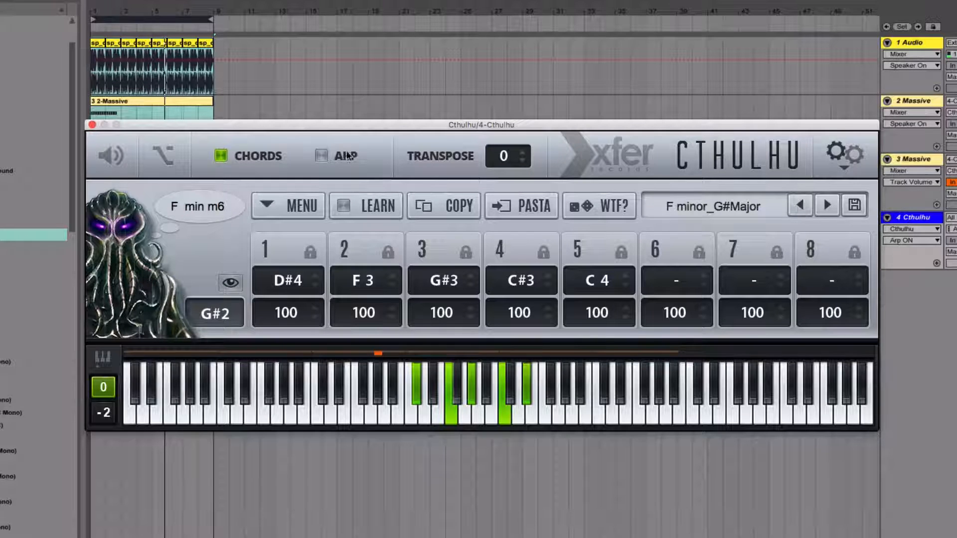
left_click_drag(330, 128, 474, 187)
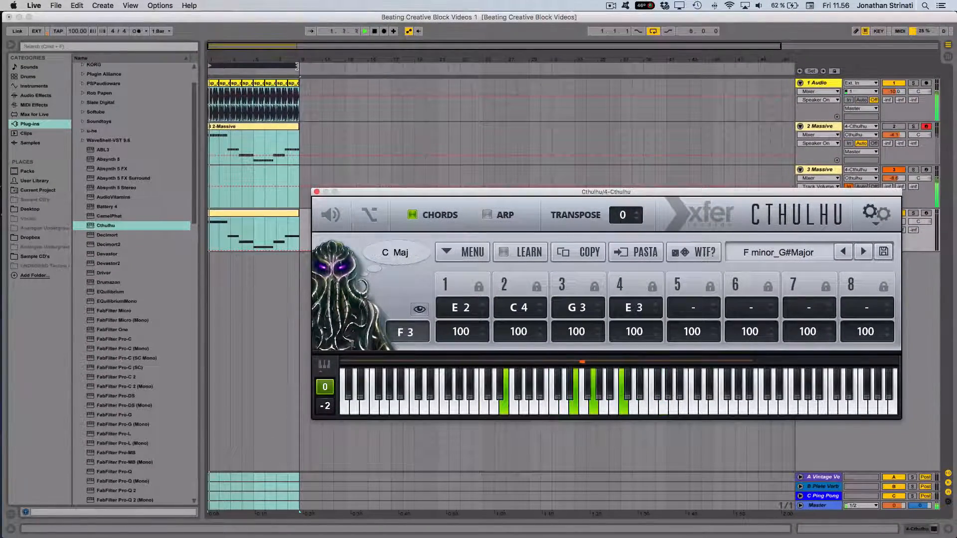
Step: With the loop extended to 10 bars, record Cthulhu's chords onto the armed 3 Massive track and close the Cthulhu window
left_click_drag(296, 66, 325, 68)
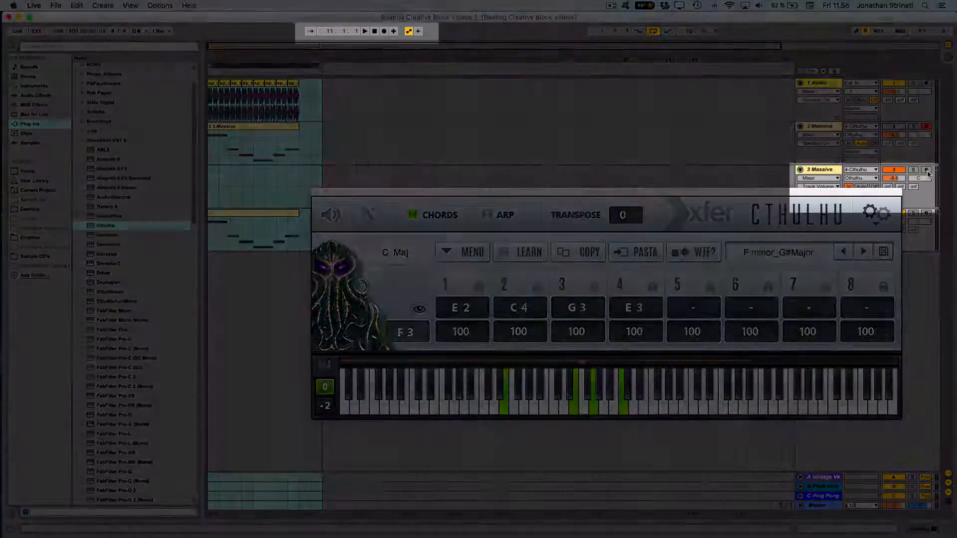
left_click(926, 171)
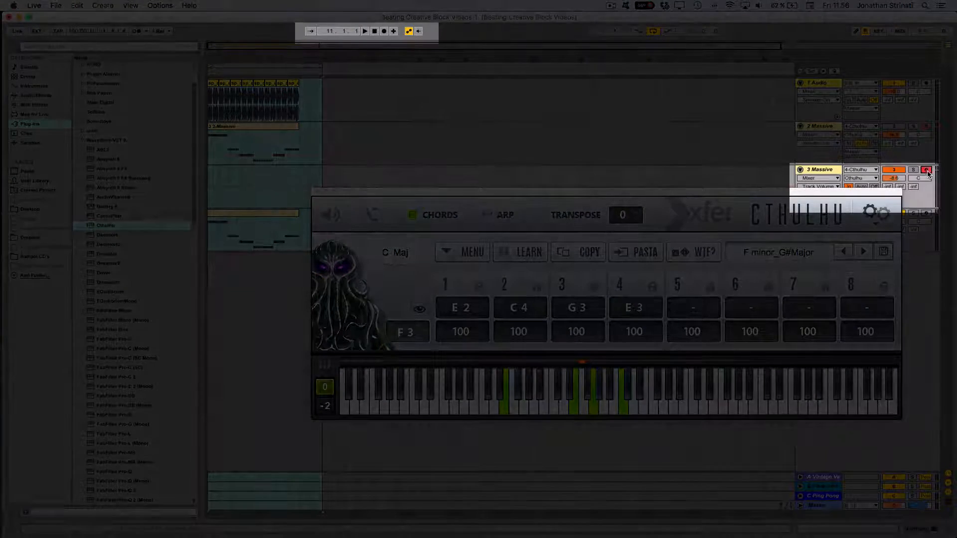
left_click(384, 31)
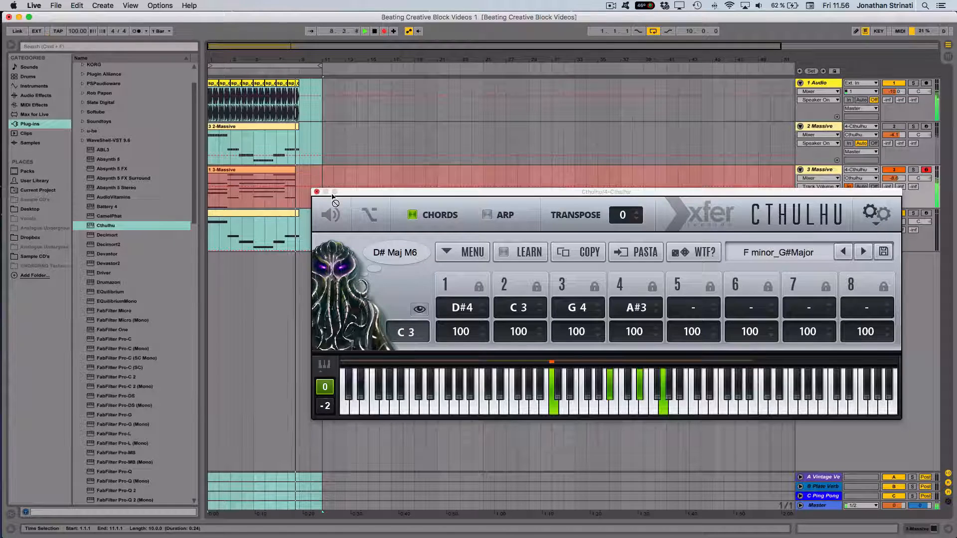
left_click_drag(355, 193, 365, 206)
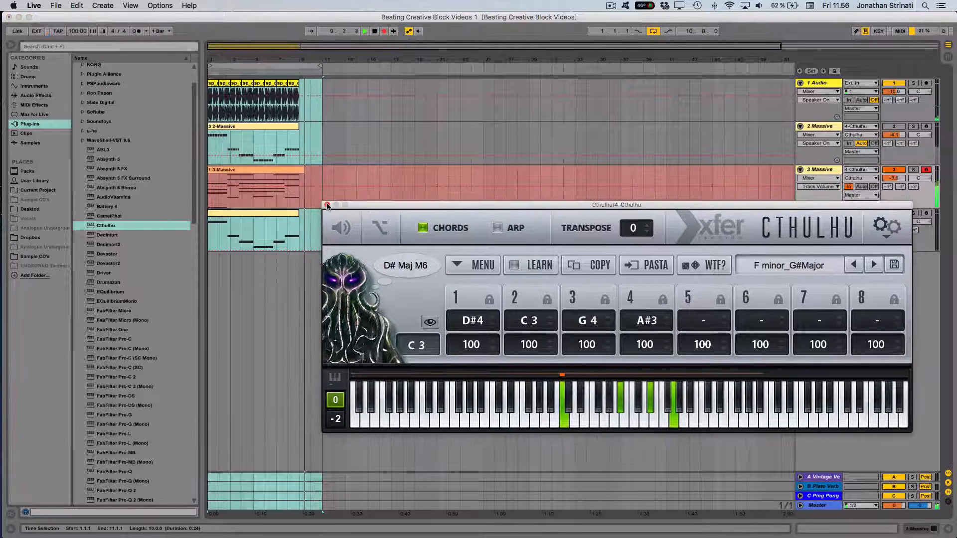
key("space")
left_click(327, 205)
Step: Set the 3 Massive track's monitoring back to Auto and solo the track
left_click(281, 169)
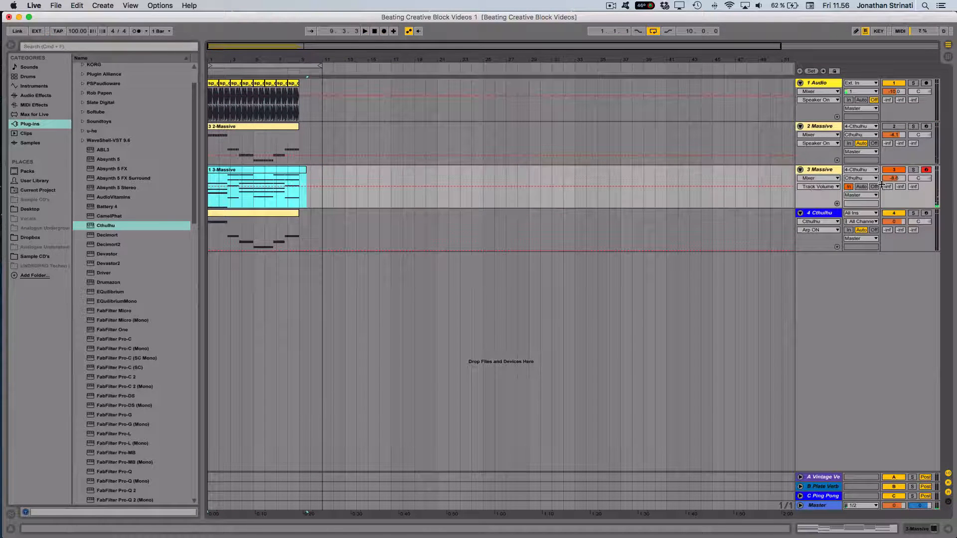
left_click(861, 187)
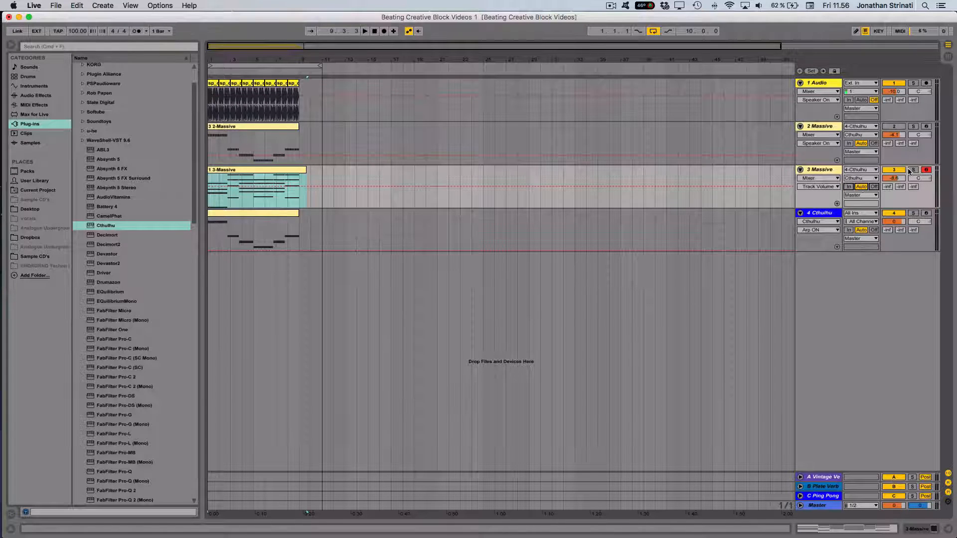
left_click(317, 180)
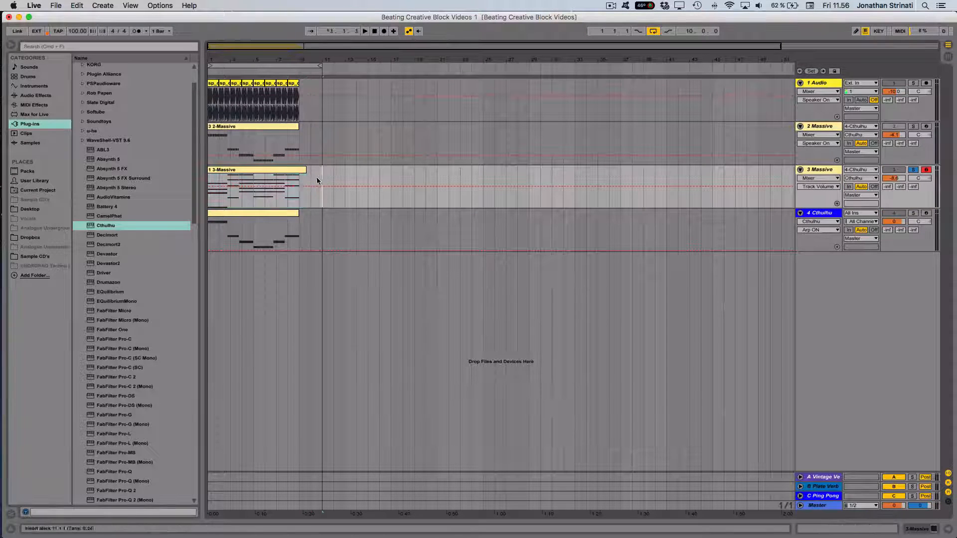
Step: Trim the recorded 3 Massive clip to bar 9 and, in its piano roll, raise the first chord's E2 and E3 notes to F2 and F3
double_click(273, 173)
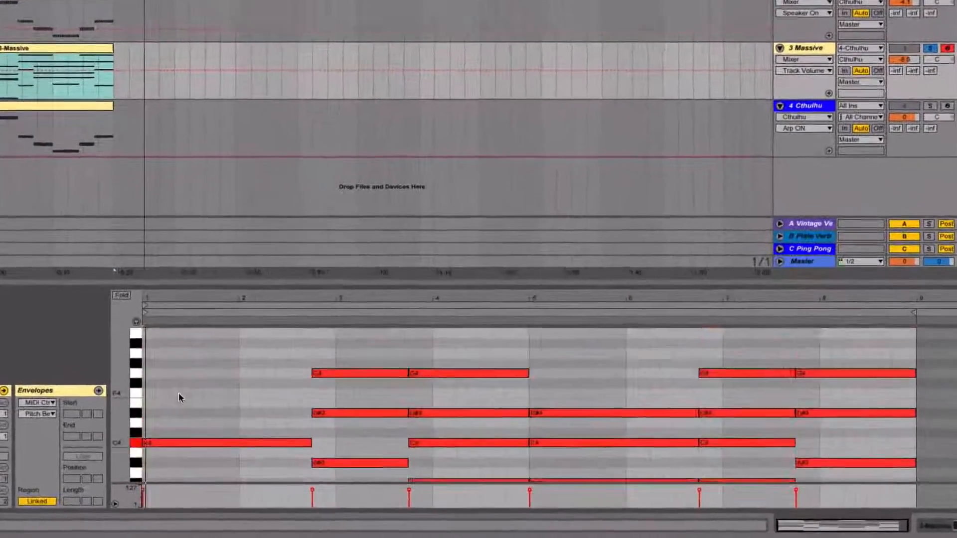
scroll(179, 392, "down", 7)
scroll(145, 393, "up", 2)
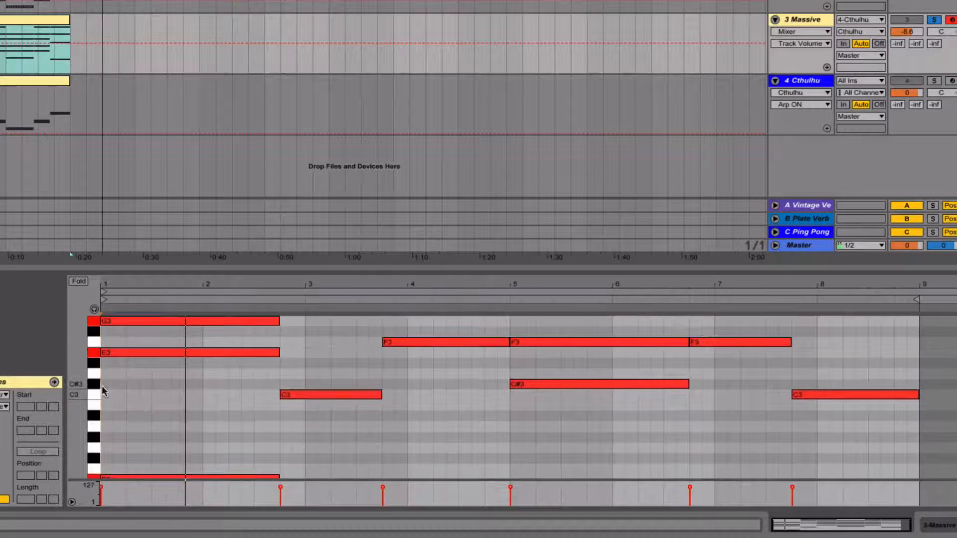
left_click_drag(77, 391, 51, 391)
left_click_drag(152, 453, 136, 361)
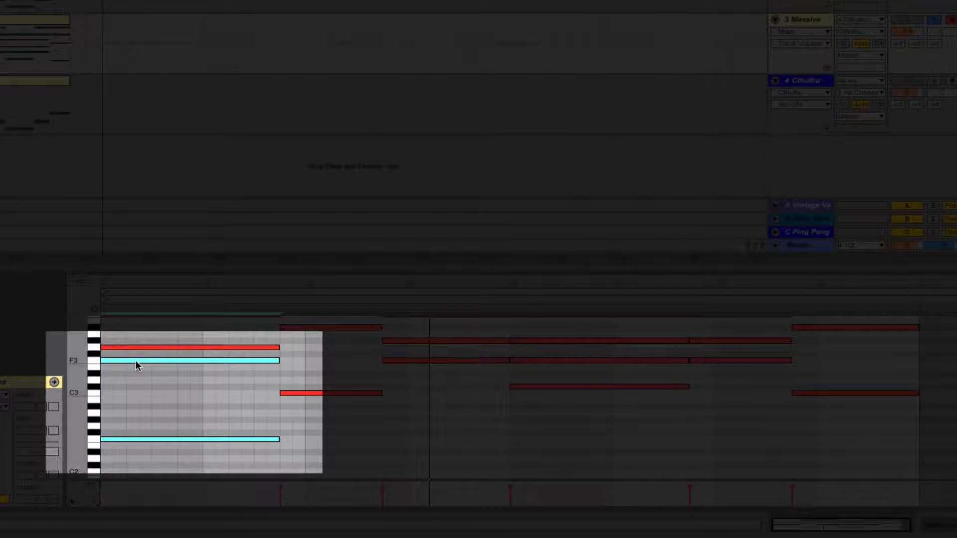
Step: Play back the edited chords, lower the 3 Massive track's volume to -11.1 dB, and shorten the loop to 8 bars
key("space")
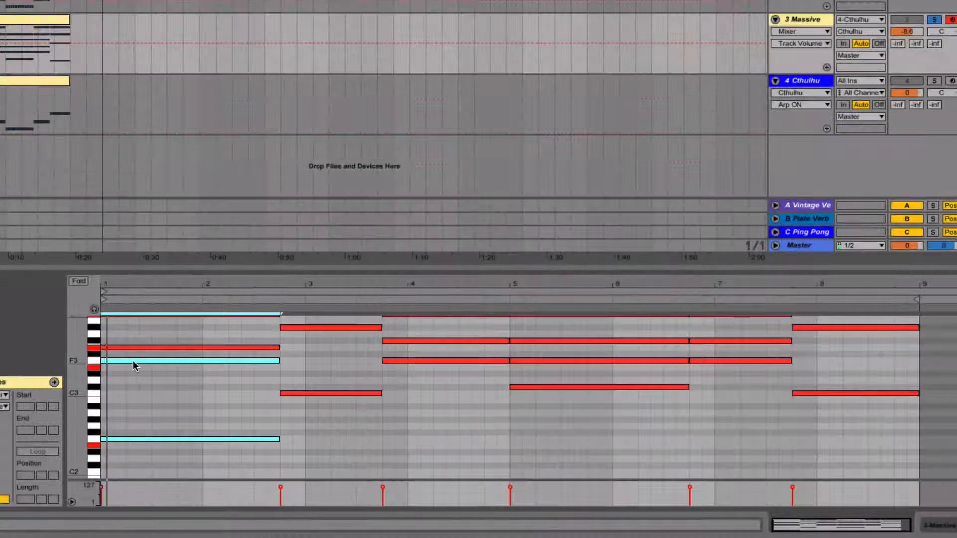
left_click(300, 372)
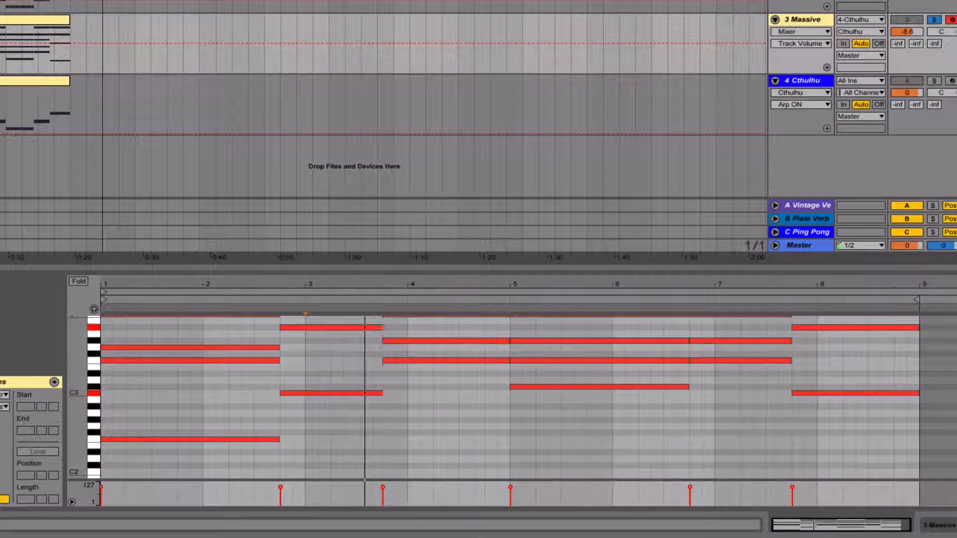
left_click_drag(910, 27, 910, 31)
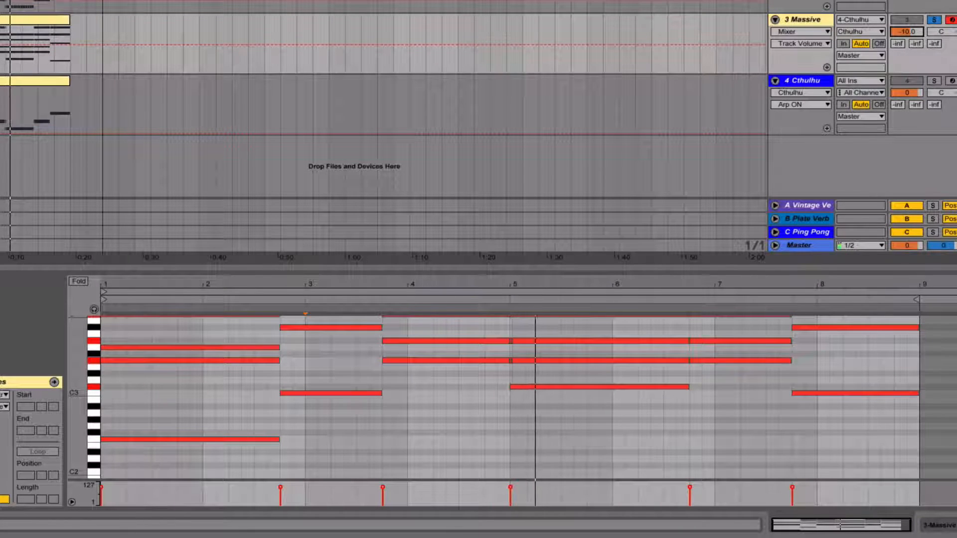
left_click_drag(909, 31, 910, 32)
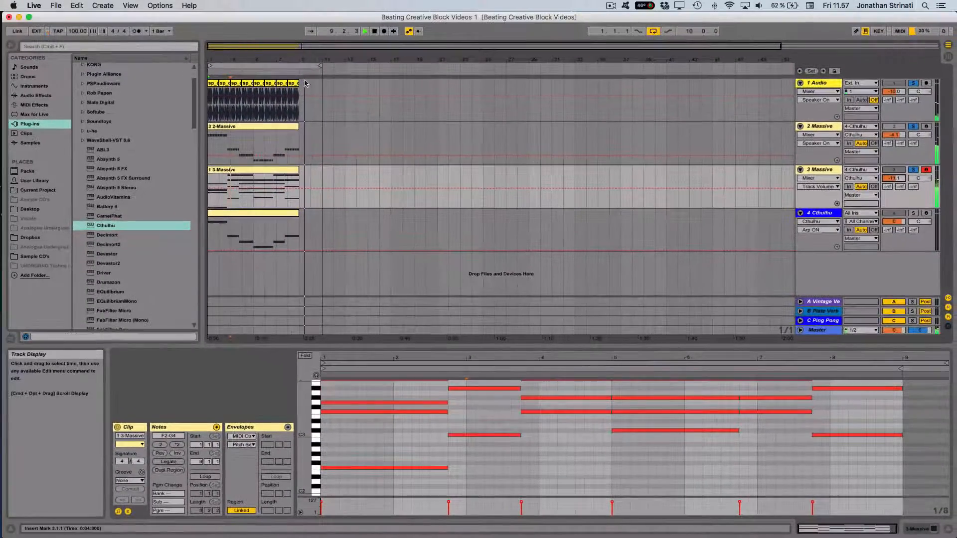
left_click_drag(319, 65, 303, 65)
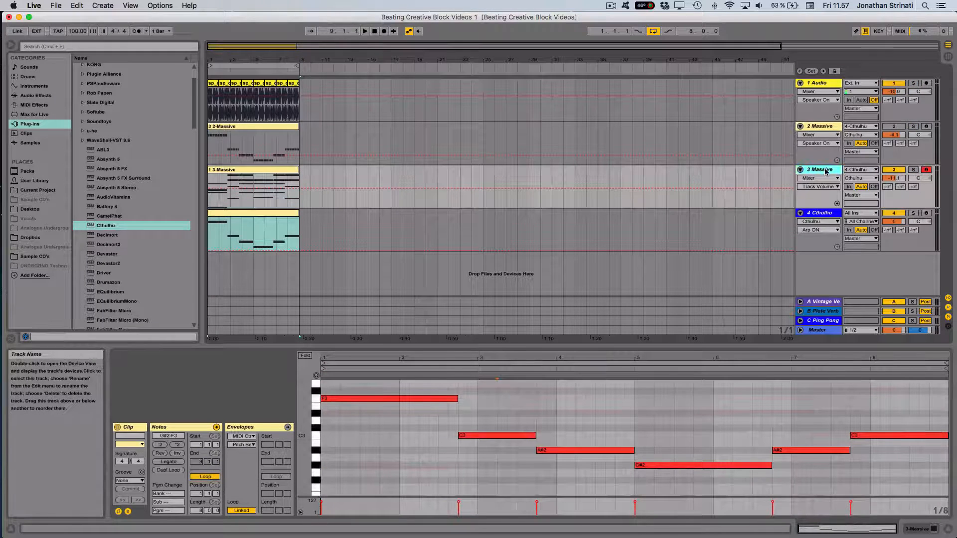
Step: Duplicate the 3 Massive track, delete the copied chord clip from the duplicate, and mute the original 3 Massive track
key("super+d")
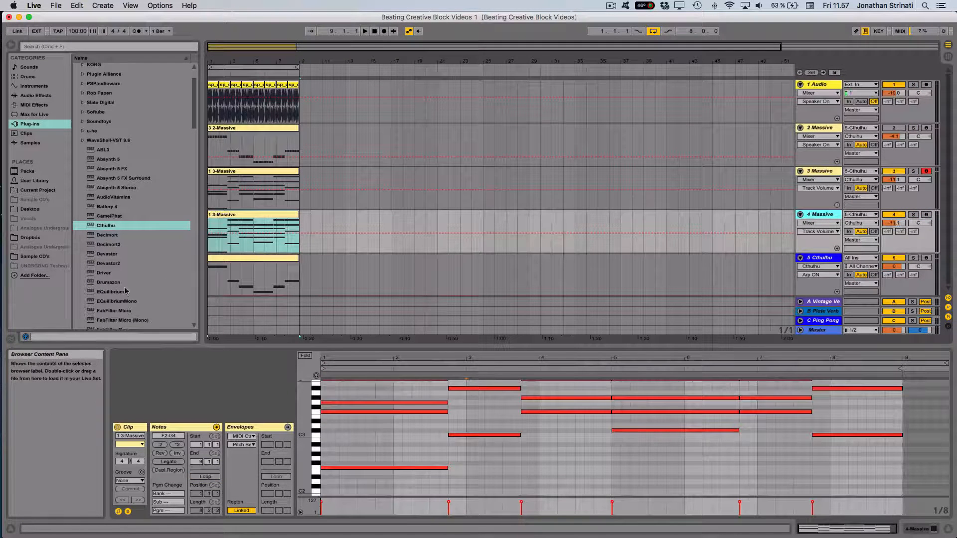
left_click(220, 216)
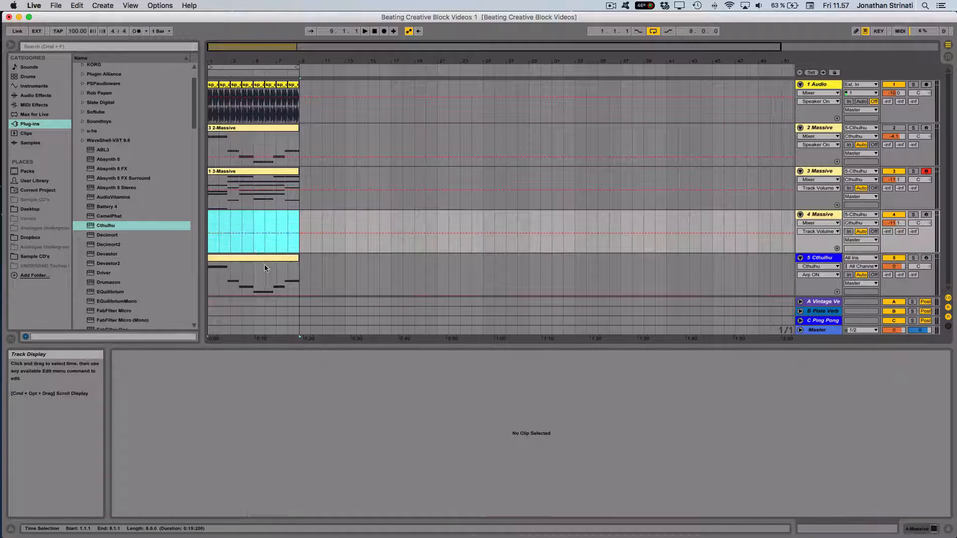
left_click(258, 259)
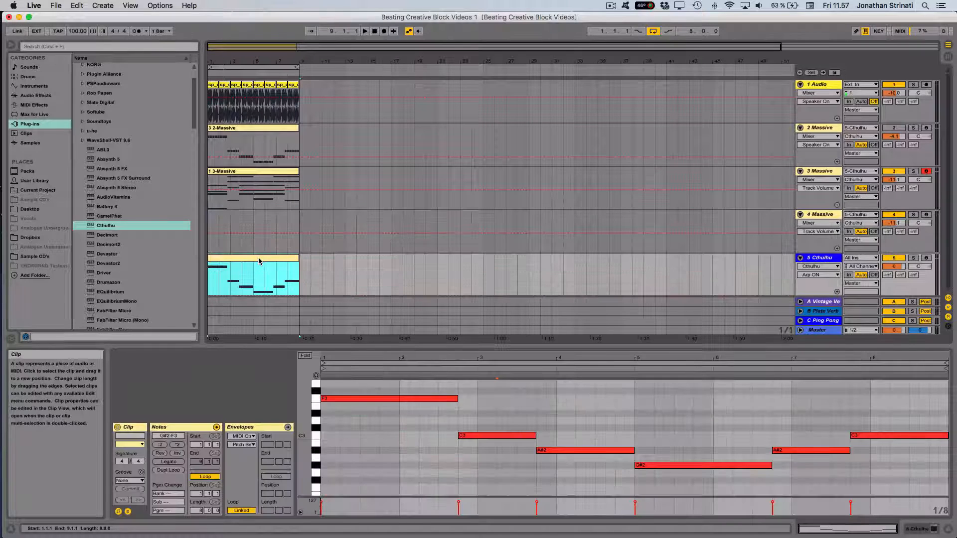
left_click(893, 171)
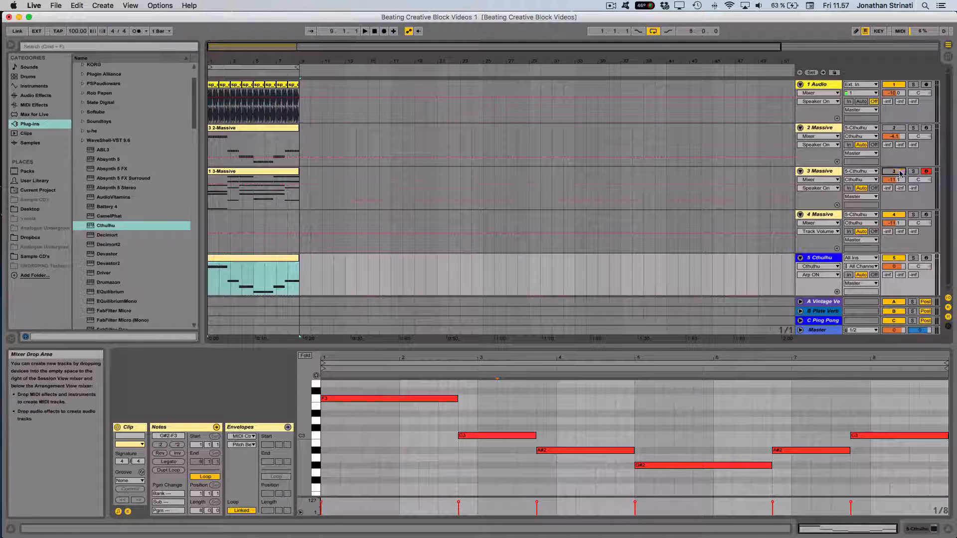
Step: Move the Cthulhu track's bassline clip to bar 14 and insert an empty 8-bar MIDI clip in its place
left_click(237, 261)
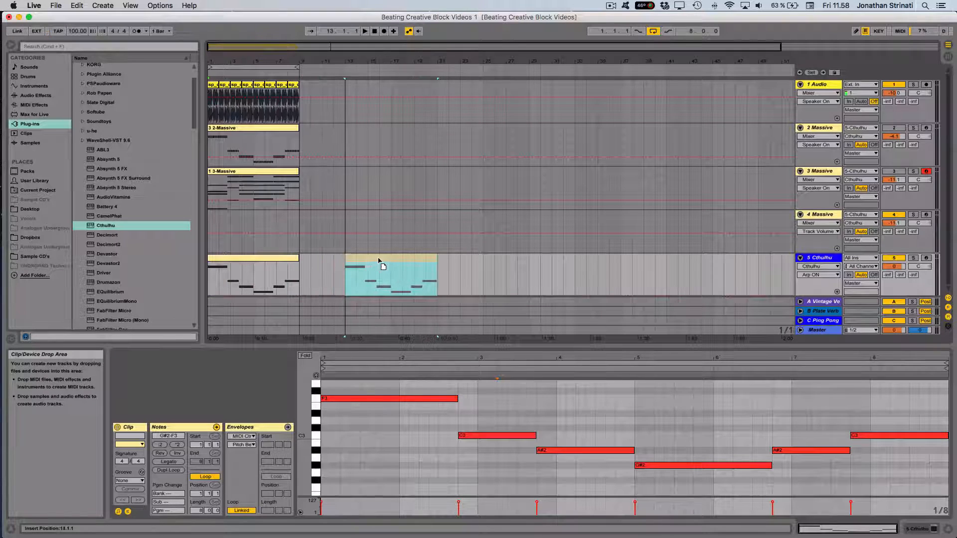
left_click_drag(380, 260, 380, 259)
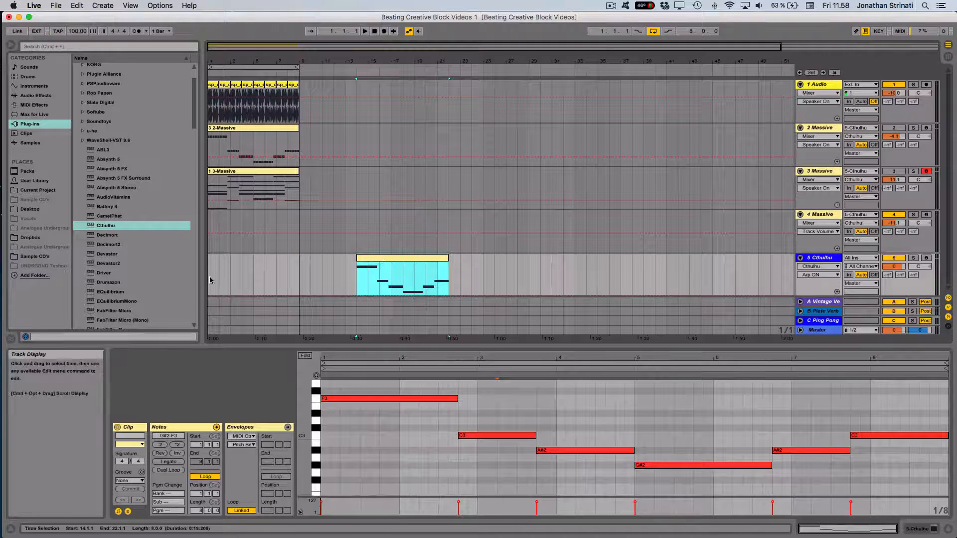
left_click_drag(209, 277, 277, 277)
key("super+shift+m")
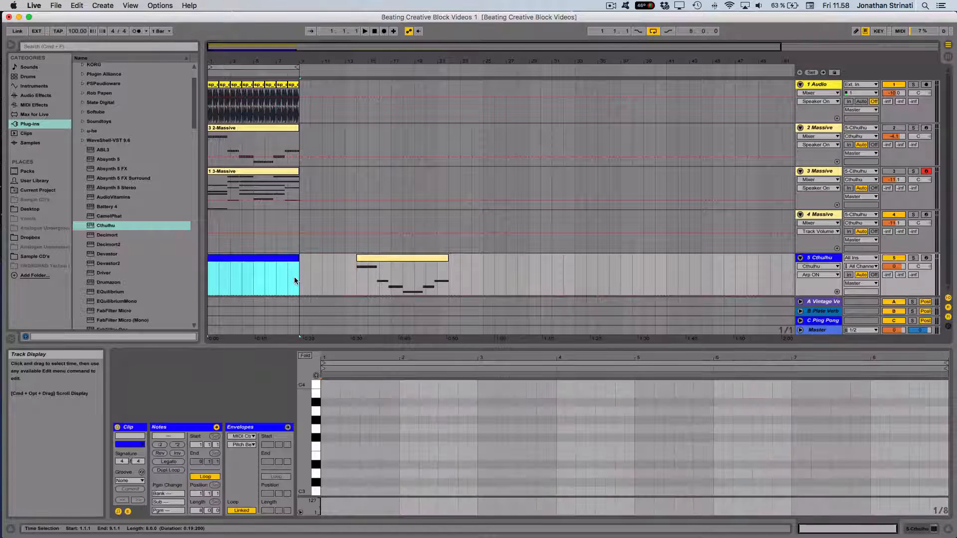
Step: Build a sustained F2, F3, G3 and C4 chord across all 8 bars of the new Cthulhu clip, copying 3 Massive's first chord
double_click(326, 444)
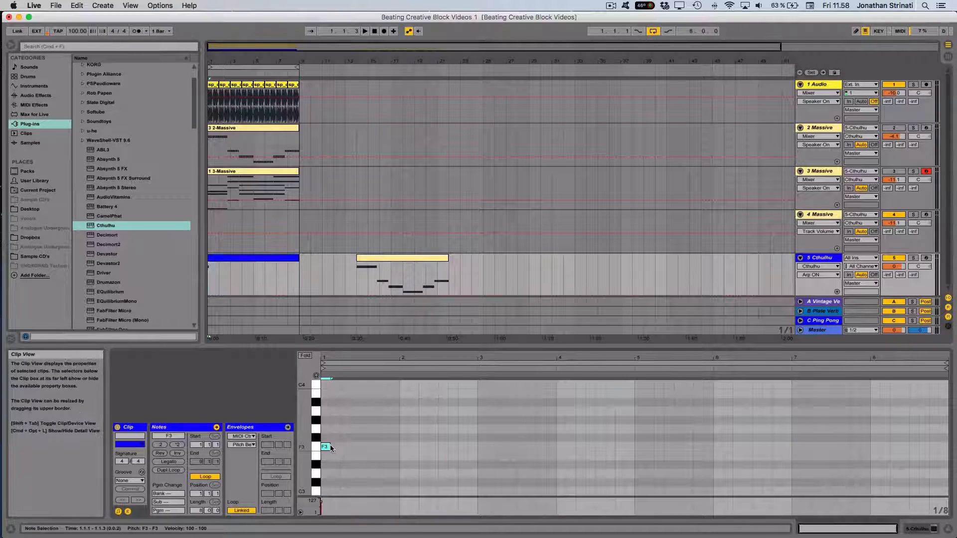
left_click_drag(330, 445, 446, 461)
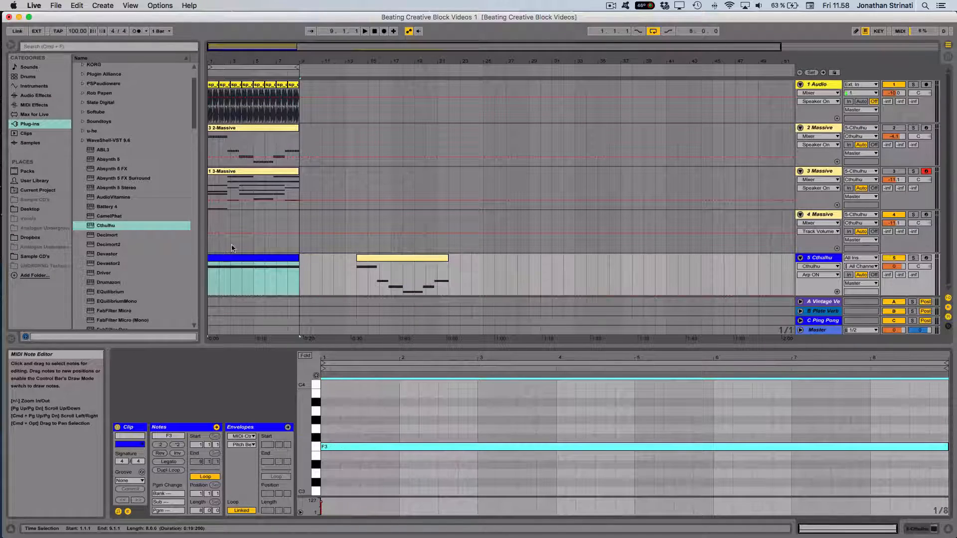
left_click(230, 171)
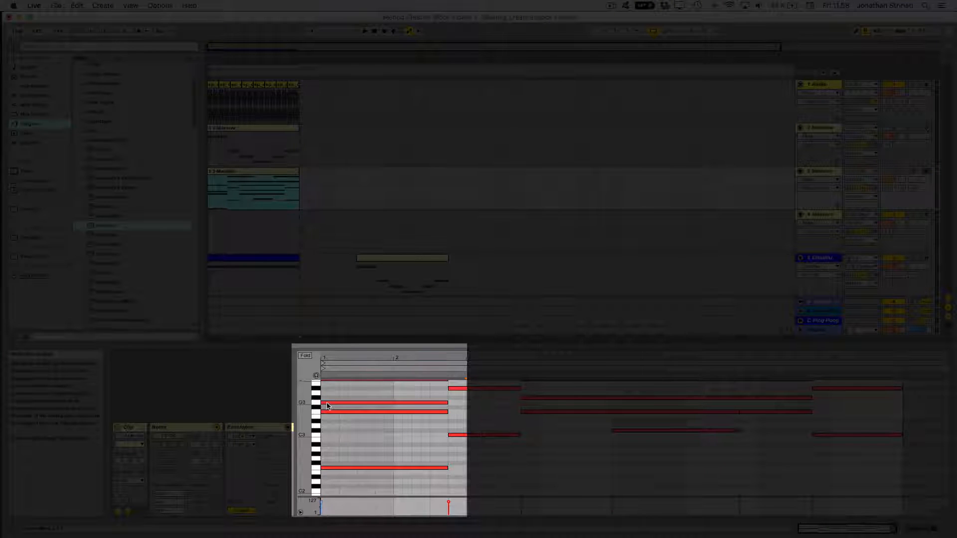
scroll(327, 406, "up", 2)
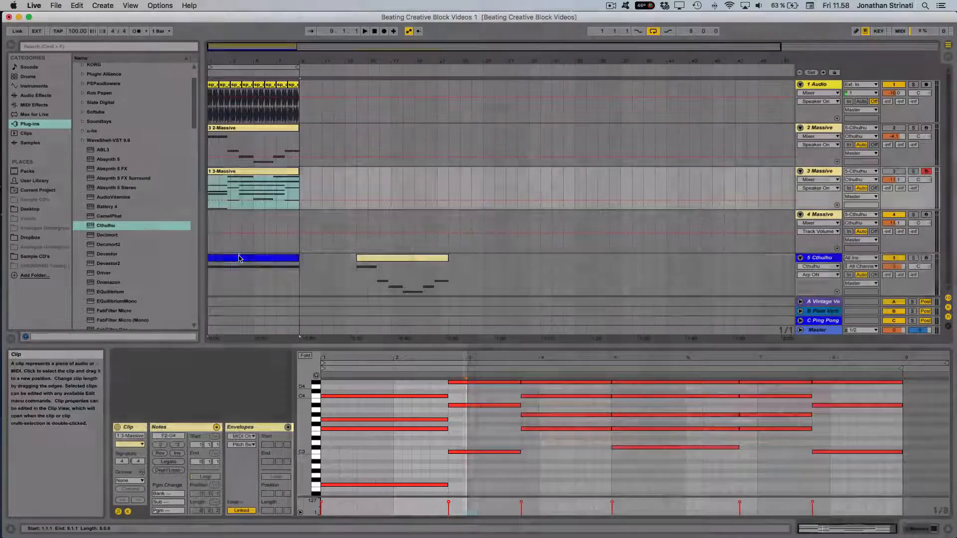
left_click(239, 258)
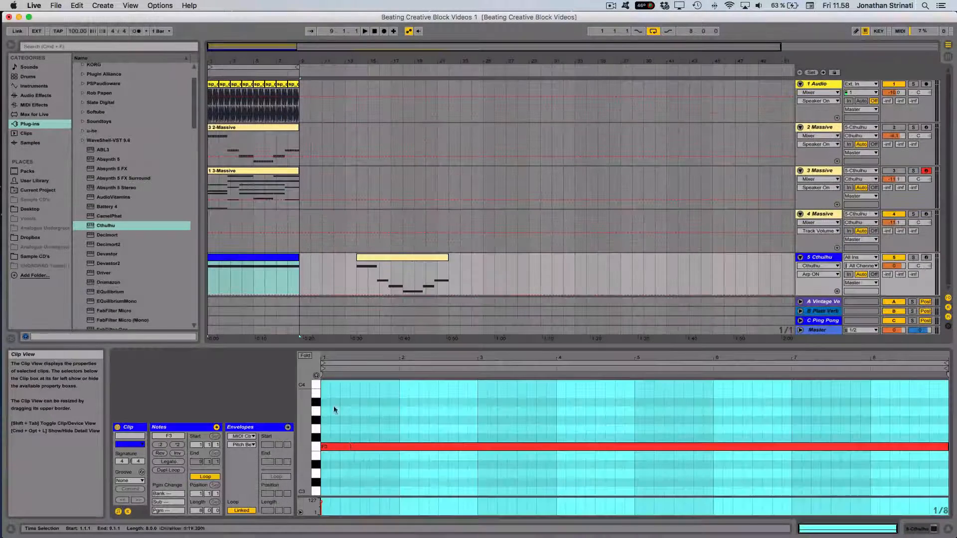
left_click(345, 447)
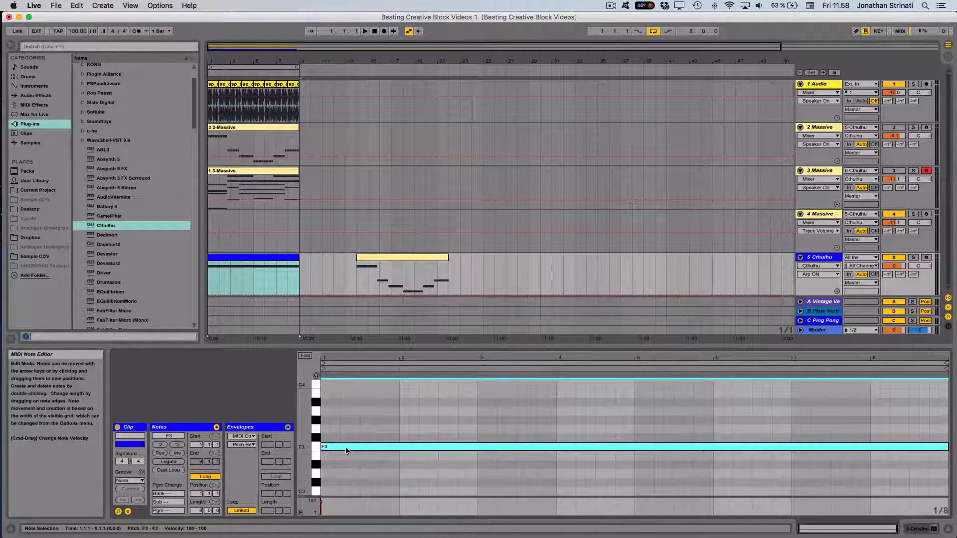
scroll(345, 447, "down", 4)
left_click_drag(343, 412, 346, 485)
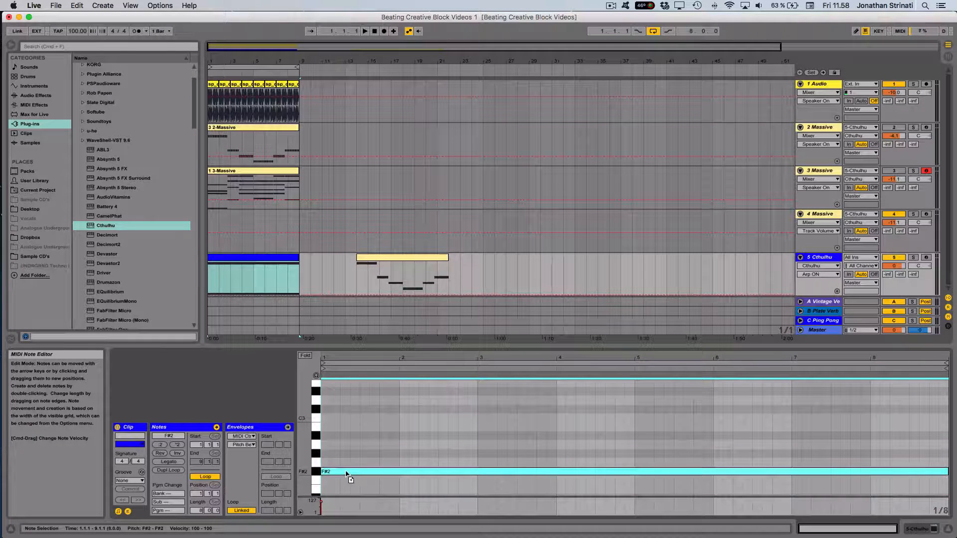
scroll(339, 464, "up", 8)
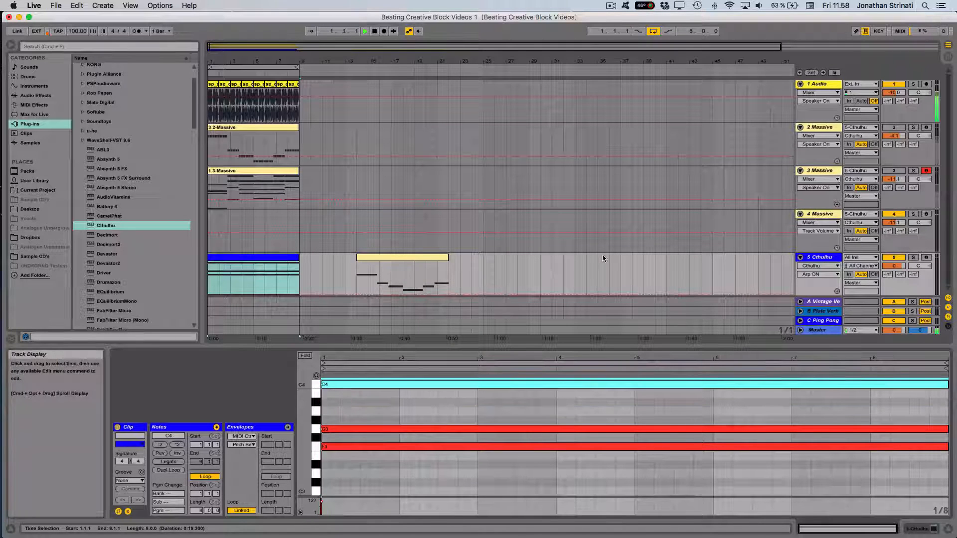
Step: Set the 4 Massive track's monitoring to In and open its Massive synth from Session View during playback
left_click(816, 215)
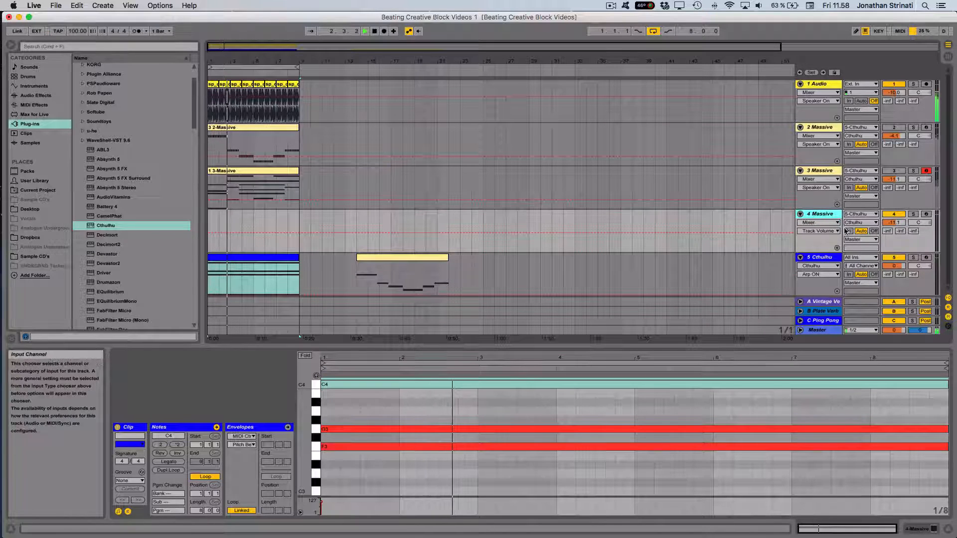
key("Tab")
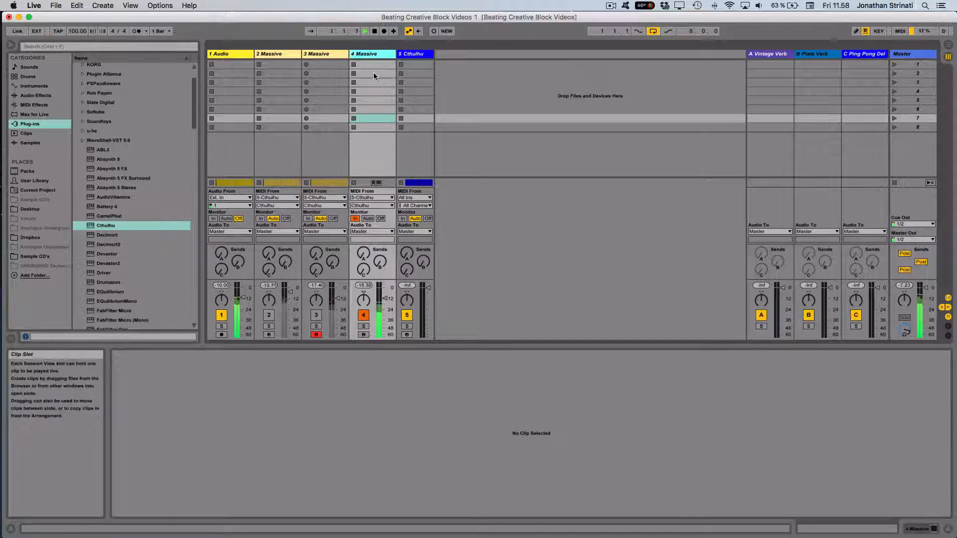
left_click(913, 530)
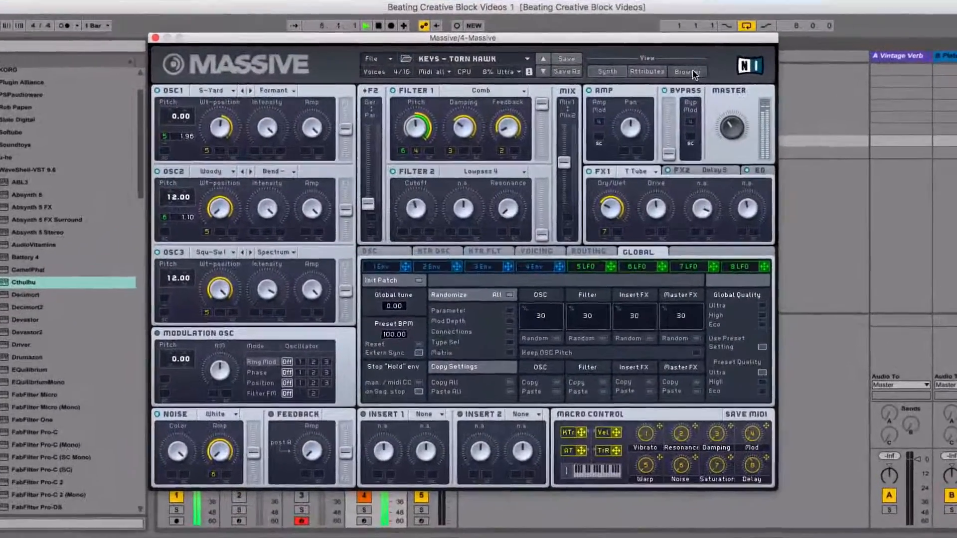
Step: Load the LEAD - Neon preset from Massive's sound browser on the 4 Massive track and close the synth window
left_click(692, 70)
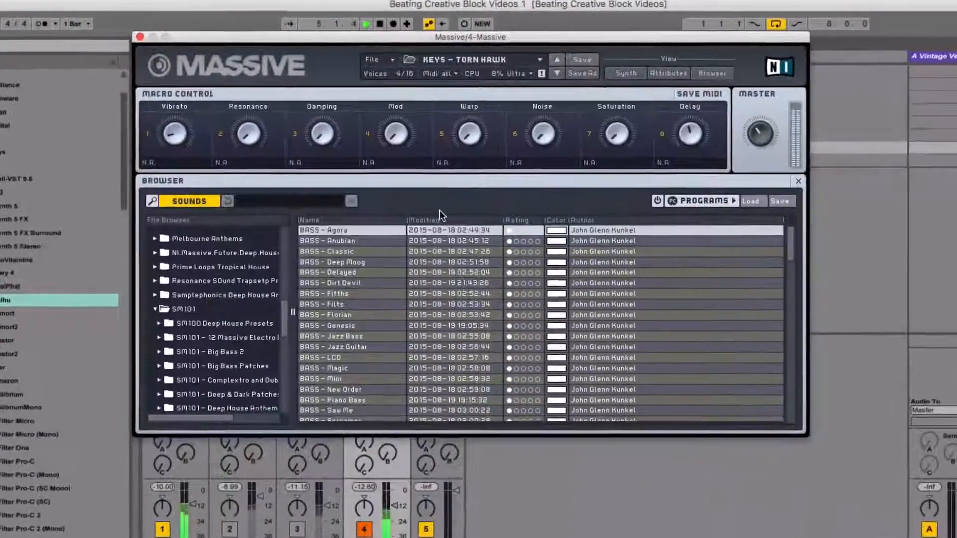
scroll(361, 340, "down", 3)
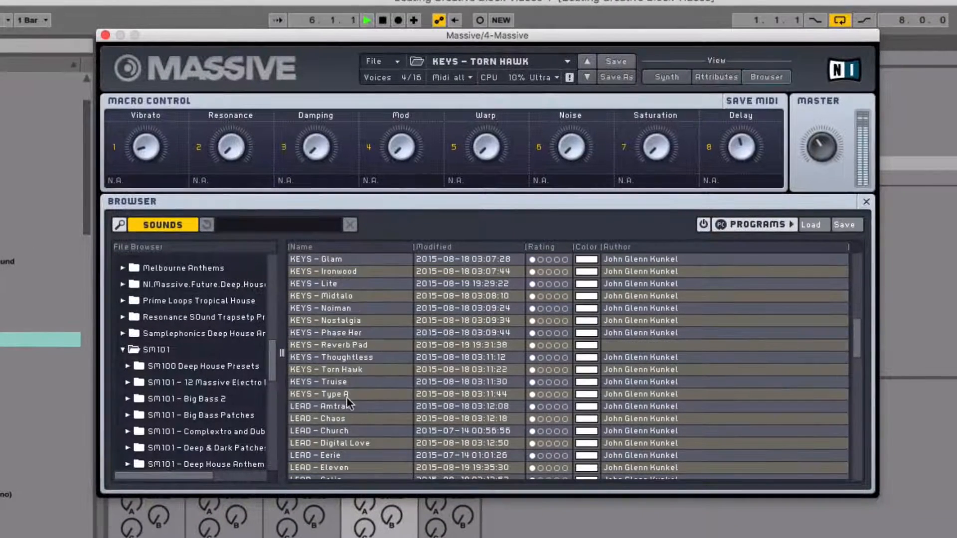
scroll(360, 440, "down", 4)
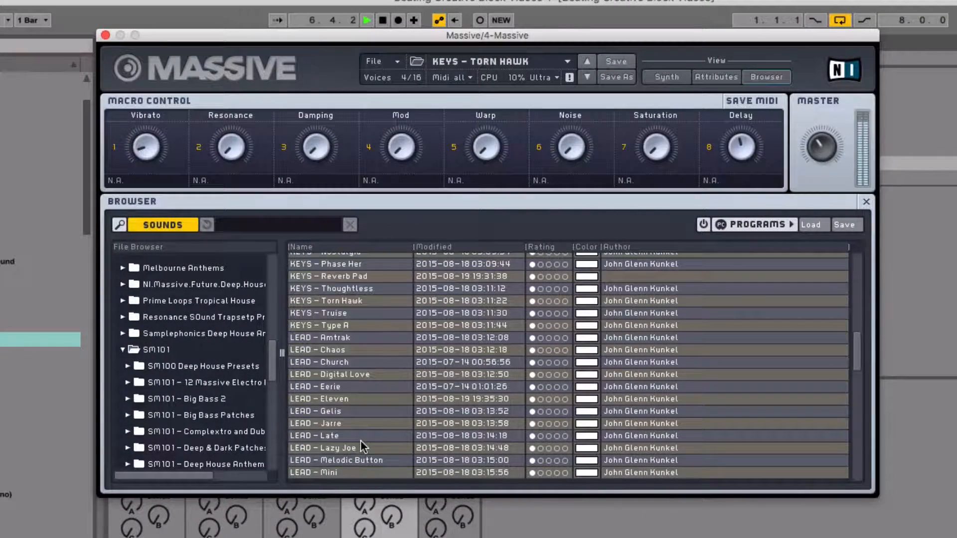
scroll(360, 441, "down", 3)
left_click(333, 441)
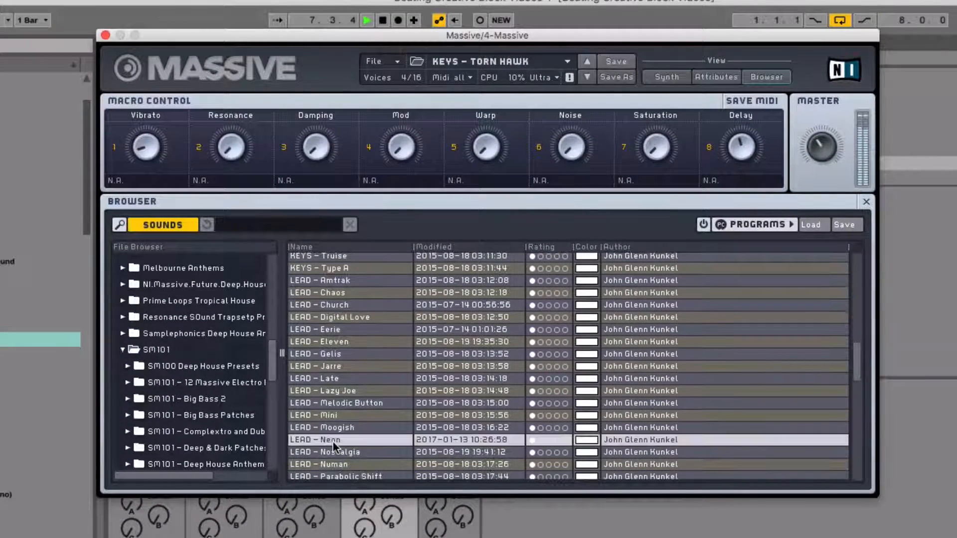
key("space")
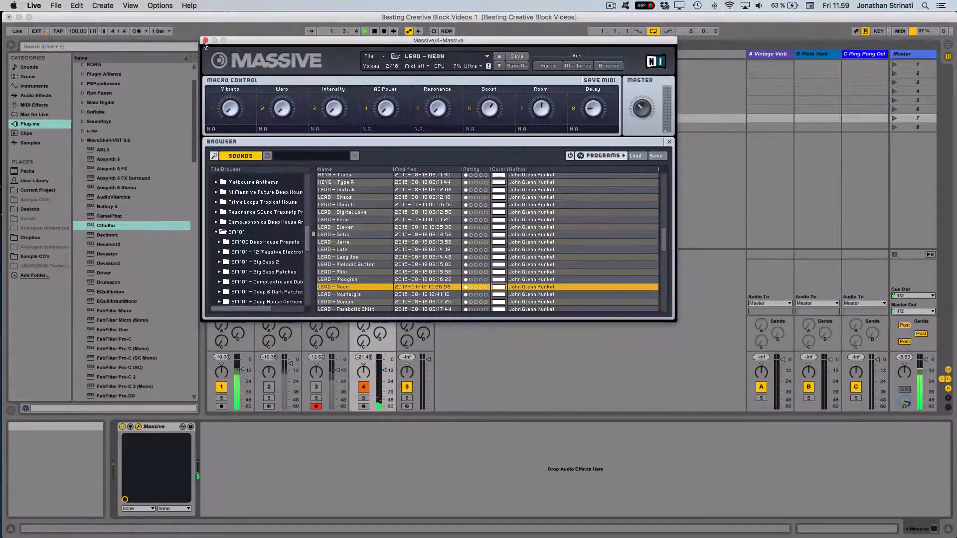
left_click(181, 39)
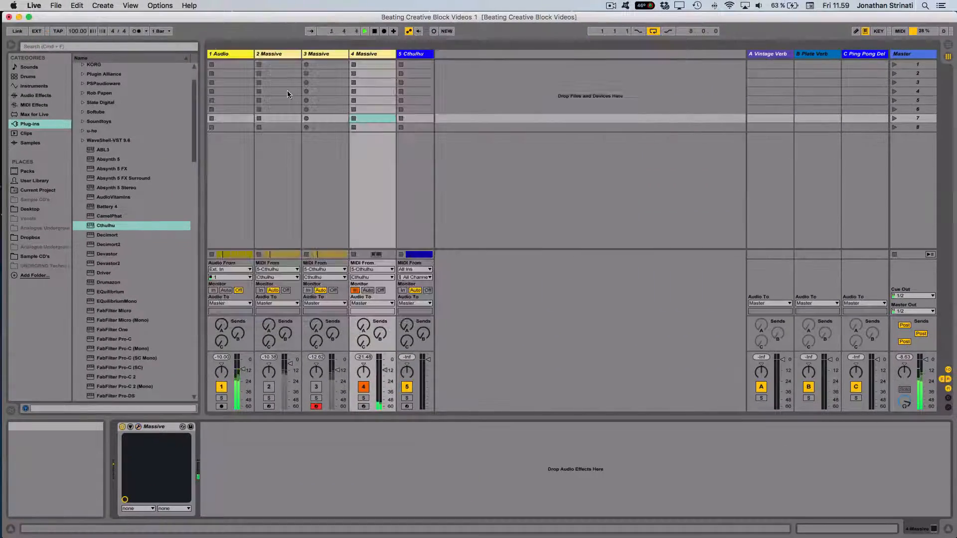
Step: Open Cthulhu on the 5 Cthulhu track, turn off its Chords module and enable its Arp module
left_click(415, 55)
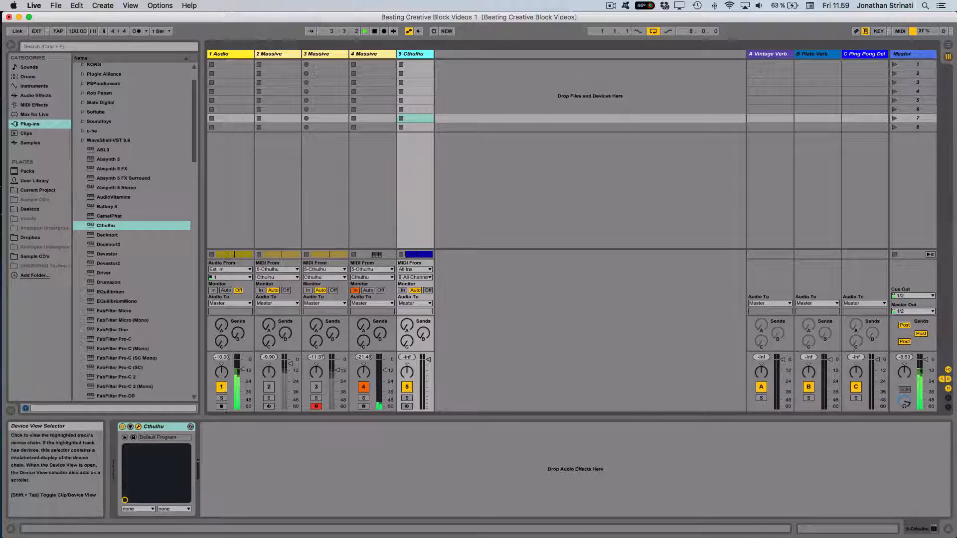
left_click_drag(324, 537, 312, 171)
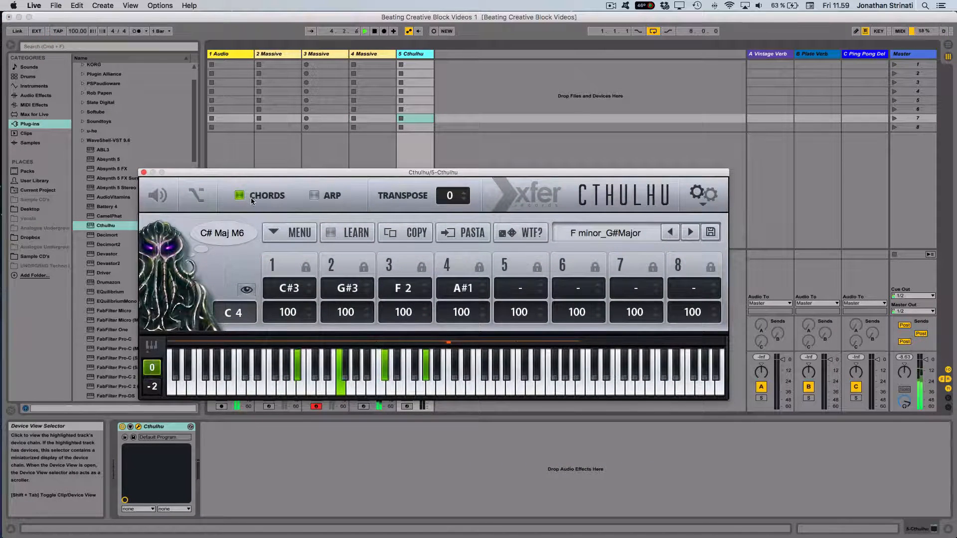
left_click(269, 198)
left_click(314, 196)
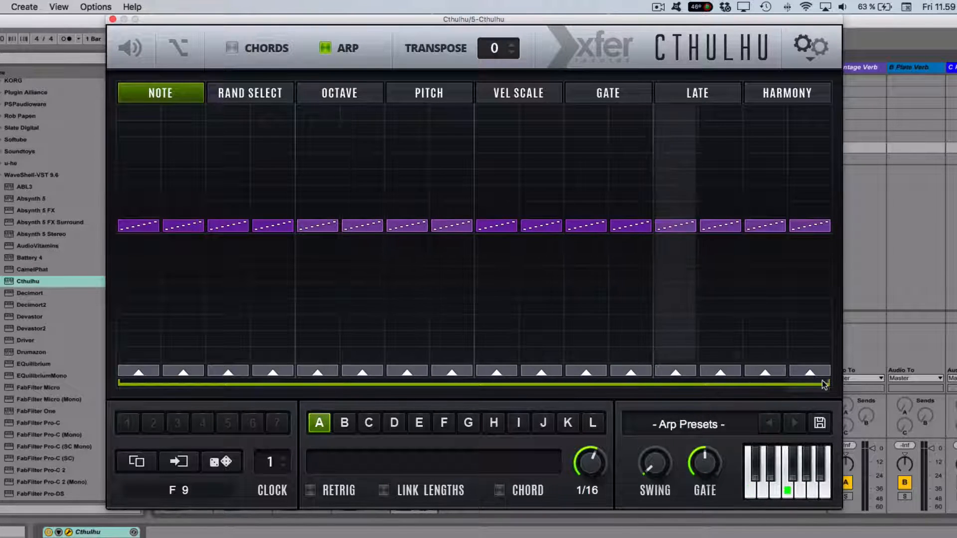
Step: Shorten Cthulhu's arp pattern to 8 steps and set all eight Note steps to the descending order
left_click_drag(823, 384, 454, 387)
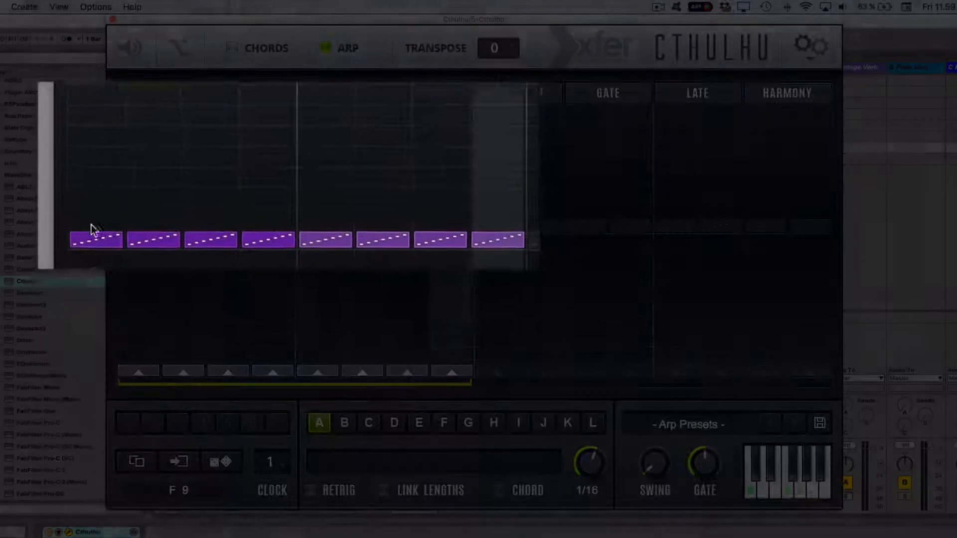
left_click(154, 213)
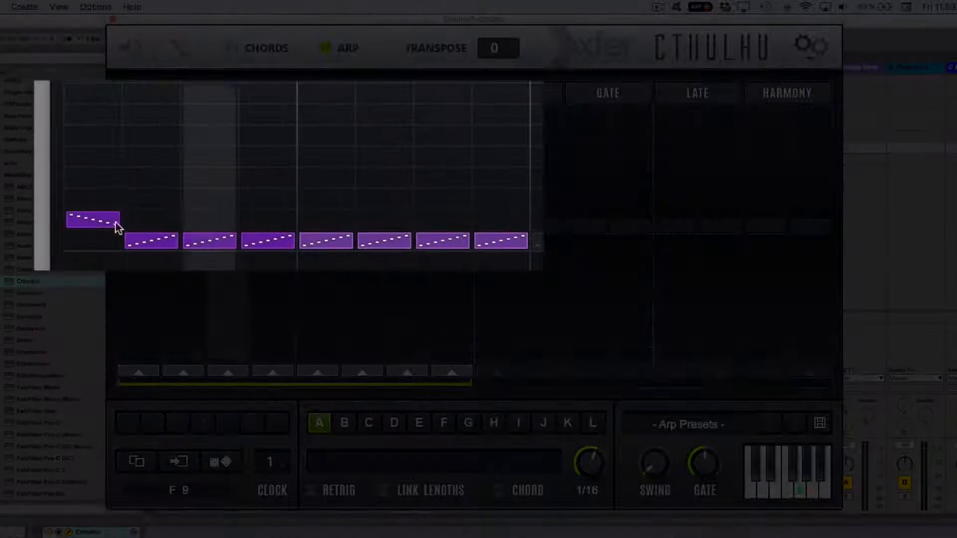
left_click_drag(118, 226, 494, 227)
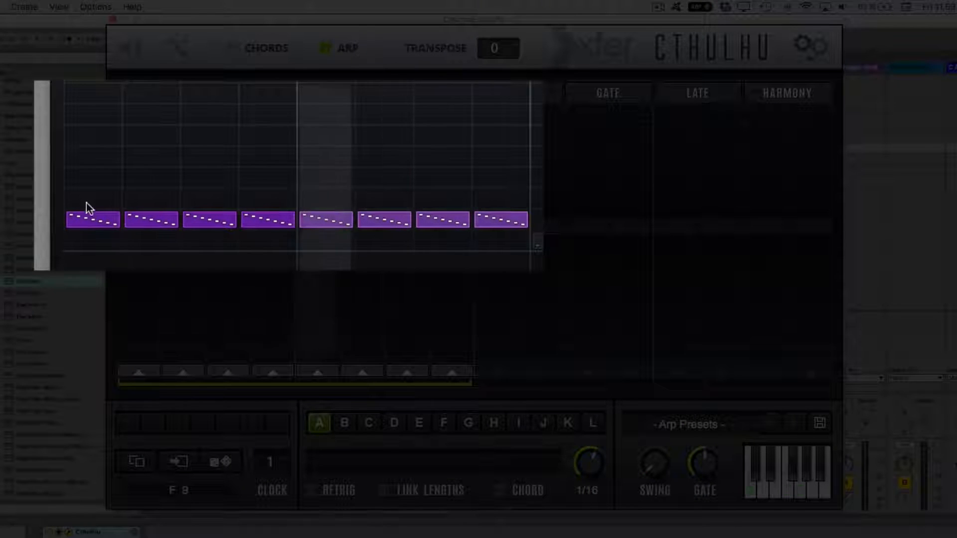
Step: Try different order patterns on Cthulhu's eight Note steps, varying the individual steps from one another
mouse_move(133, 196)
left_mouse_down()
mouse_move(451, 191)
mouse_move(137, 178)
mouse_move(299, 179)
mouse_move(301, 193)
left_mouse_up()
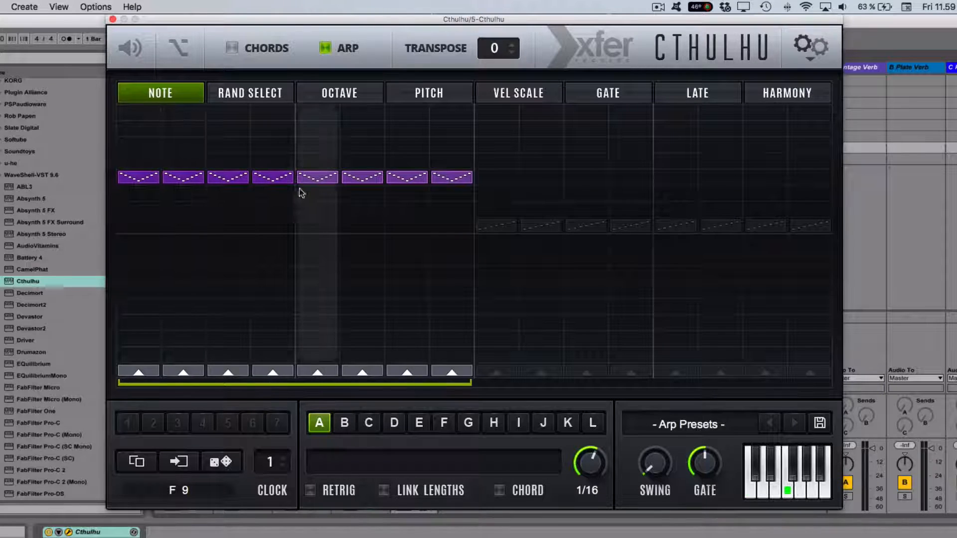
left_click(317, 160)
left_click(363, 199)
left_click(444, 211)
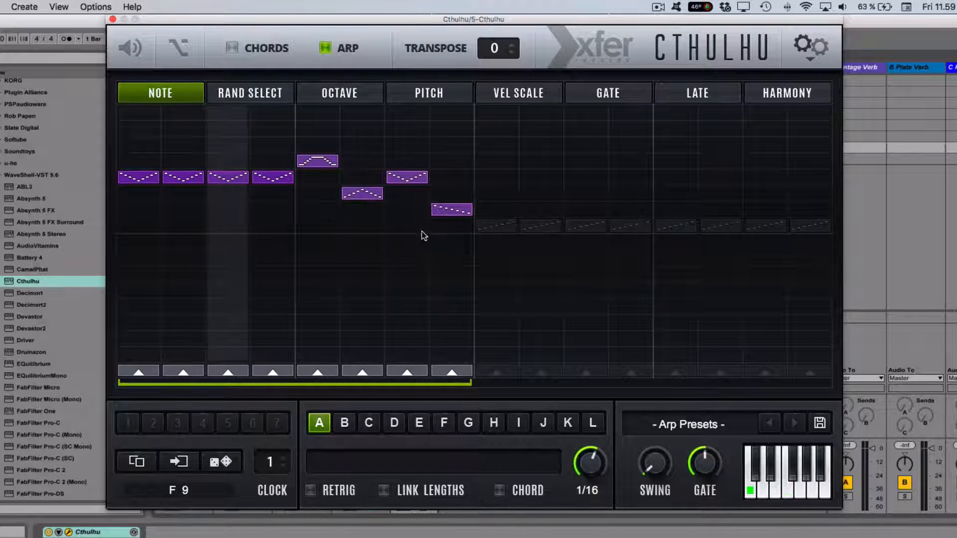
left_click(407, 225)
left_click(228, 226)
left_click(139, 209)
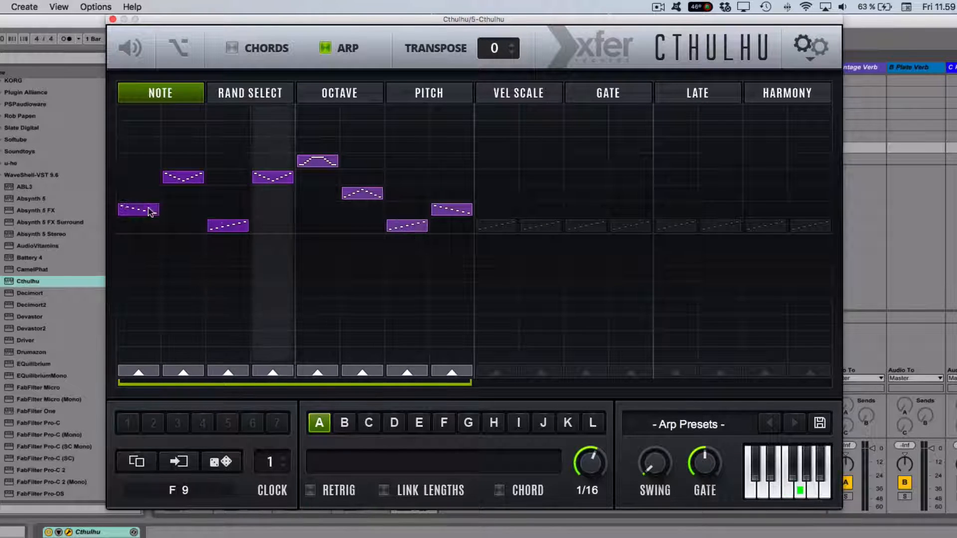
left_click(134, 156)
left_click(269, 124)
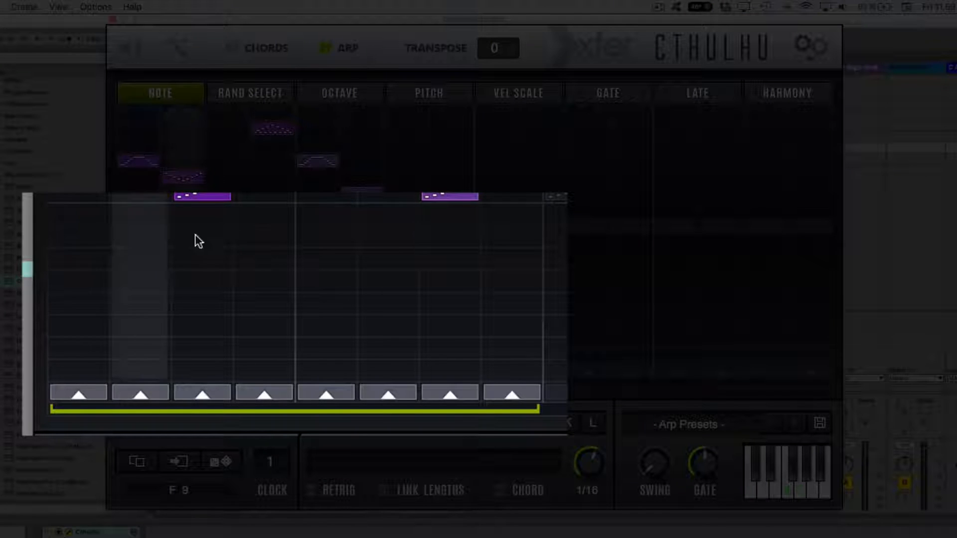
Step: Set Cthulhu's eight Note steps to the fixed note numbers 6, 3, 5, 3, 5, 4, 5 and 3
left_click(79, 257)
left_click(149, 326)
left_click(191, 282)
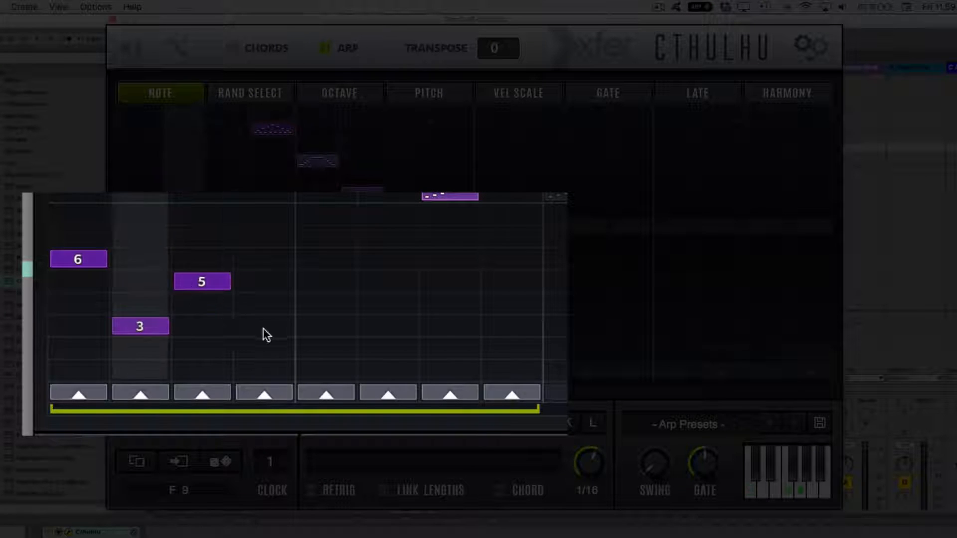
left_click(327, 281)
left_click(389, 304)
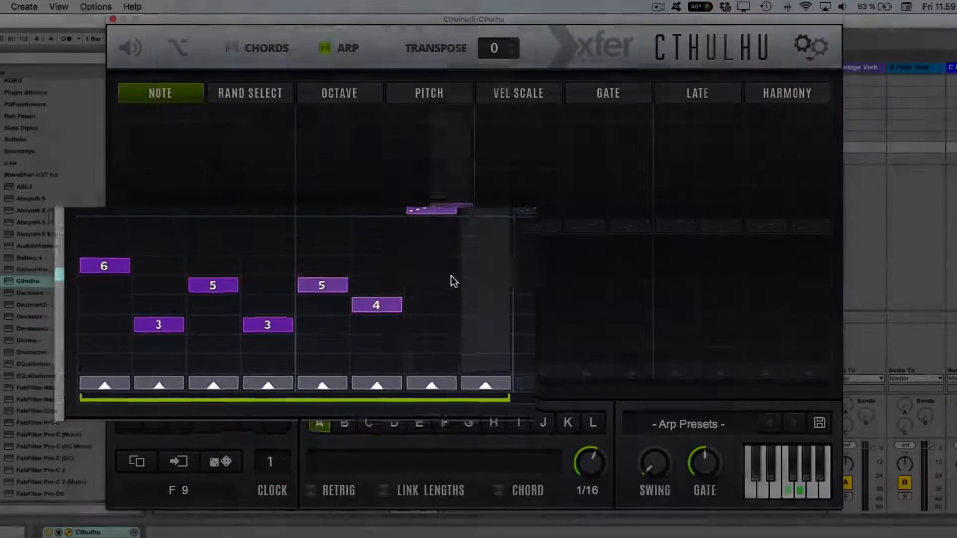
left_click(451, 282)
left_click(451, 322)
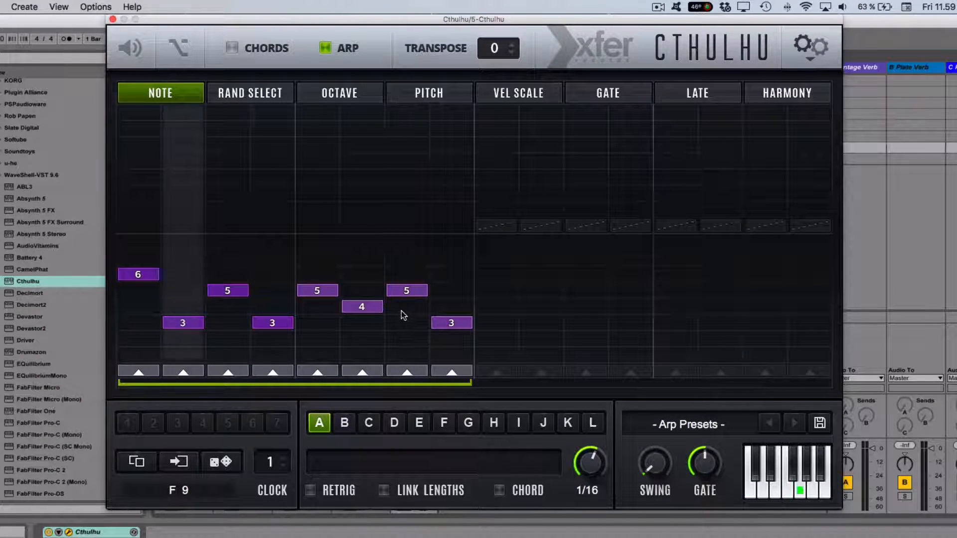
Step: Change Note steps 1, 3, 5, 7 and 8 to note numbers 5, 6, 7, 1 and 4
left_click(149, 291)
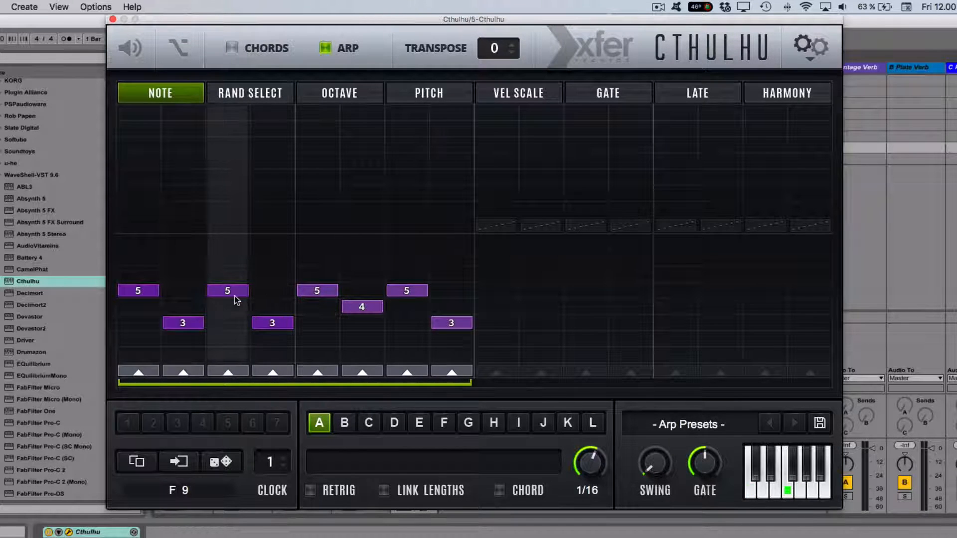
left_click(230, 274)
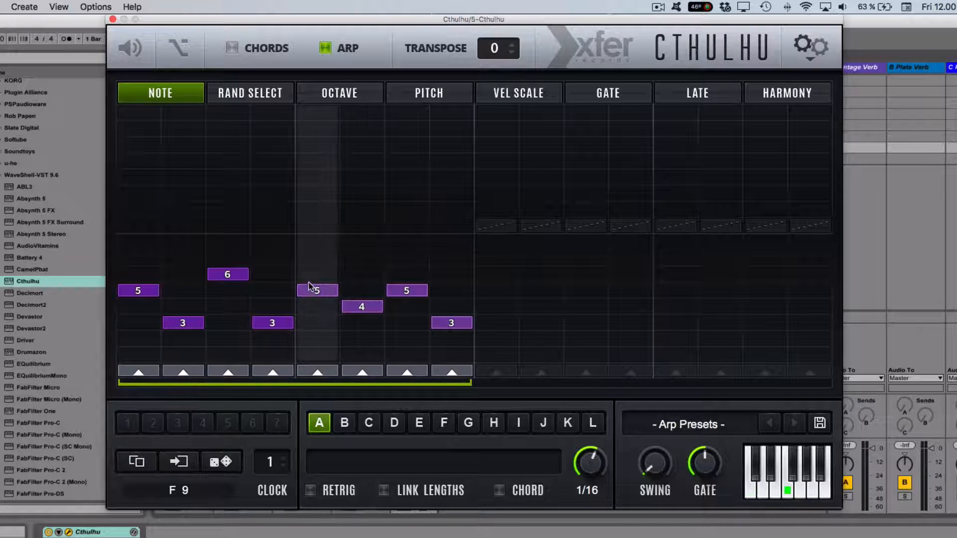
left_click(314, 260)
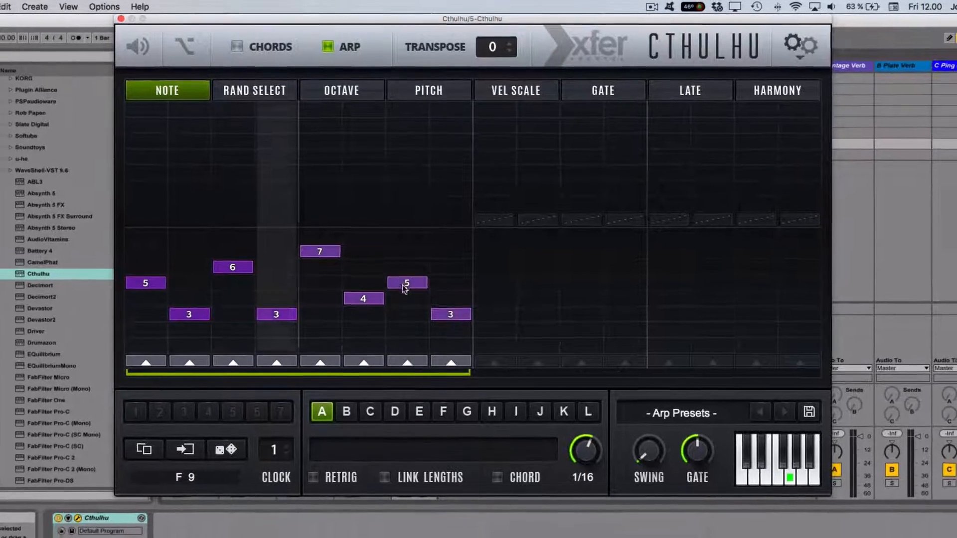
left_click(406, 345)
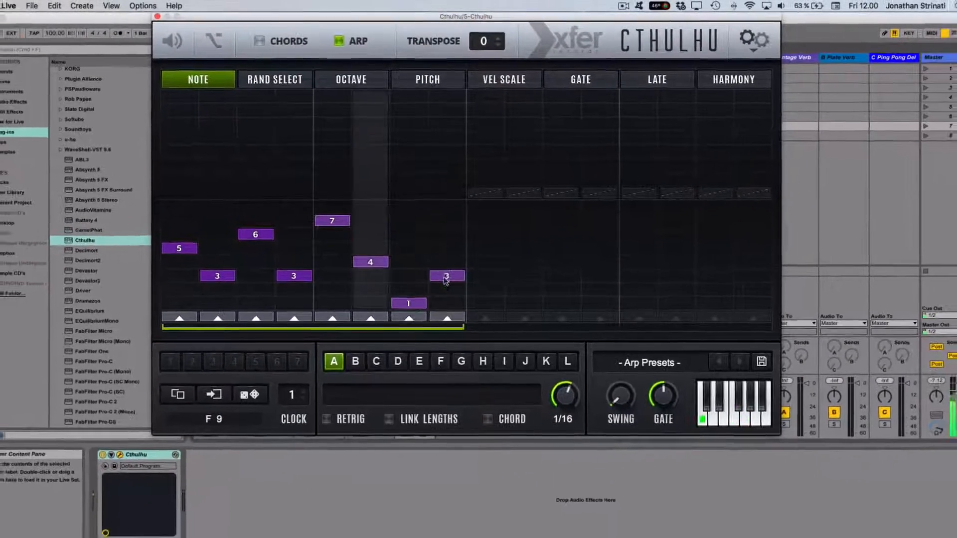
left_click(450, 299)
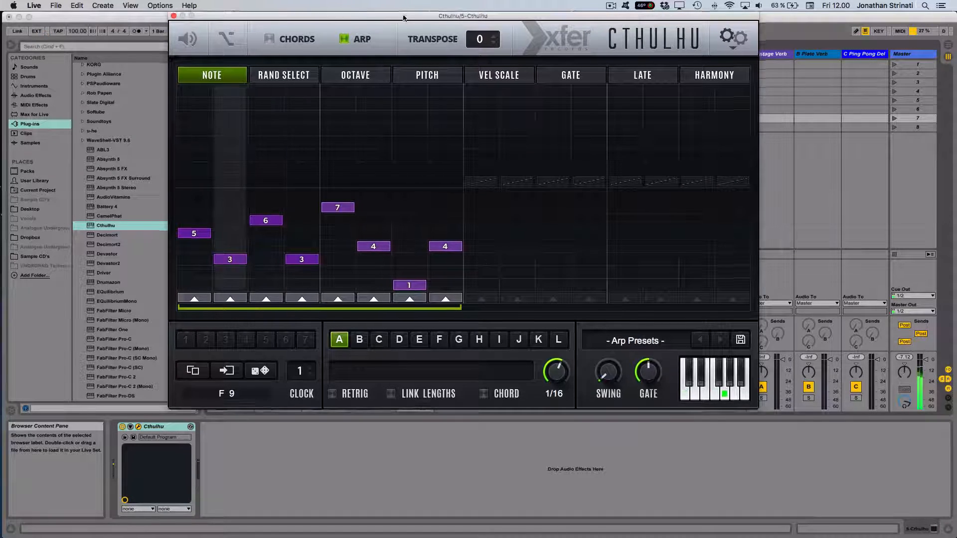
Step: Move Cthulhu aside, view the 4 Massive track's LEAD - Neon preset in Massive's Synth view and close that synth window
left_click_drag(403, 16, 507, 18)
left_click_drag(328, 17, 403, 107)
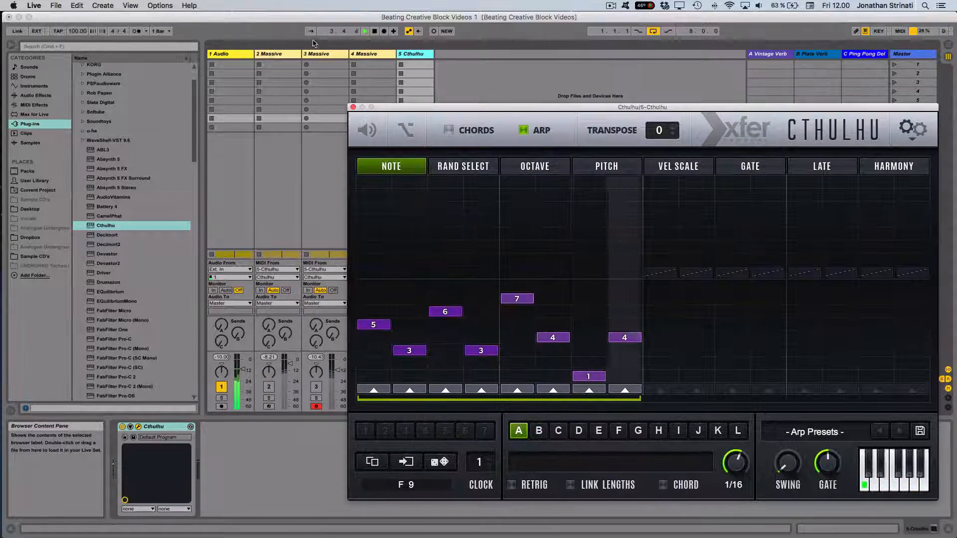
left_click(366, 55)
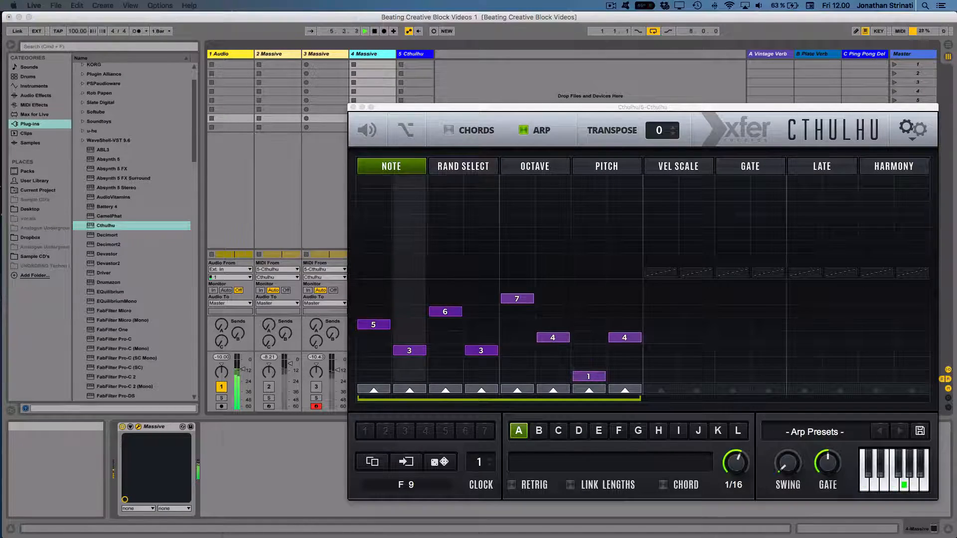
left_click(138, 427)
left_click_drag(342, 166, 427, 134)
left_click(432, 158)
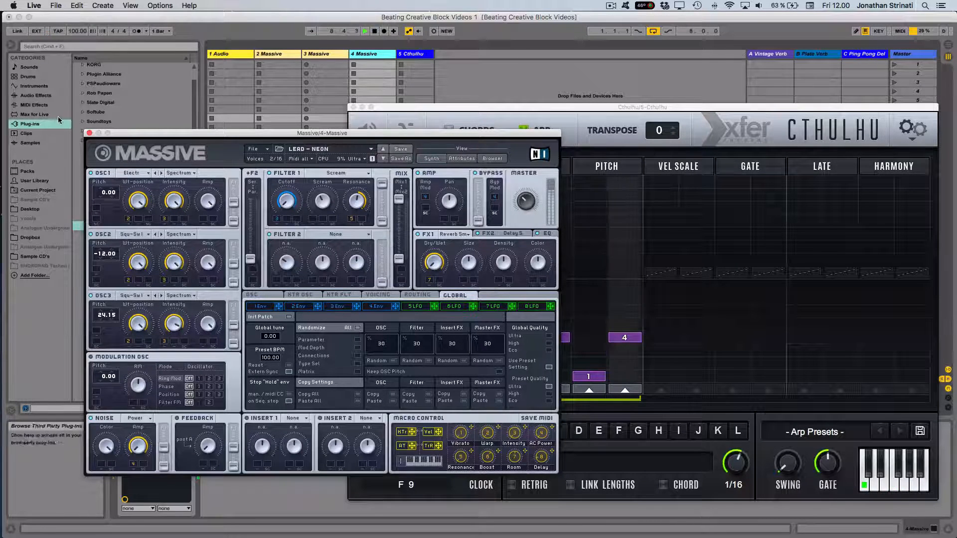
left_click(90, 134)
Step: In the arp's Octave lane, raise steps 3, 9, 11 and 14 and lower steps 5 and 7
left_click_drag(398, 111, 229, 93)
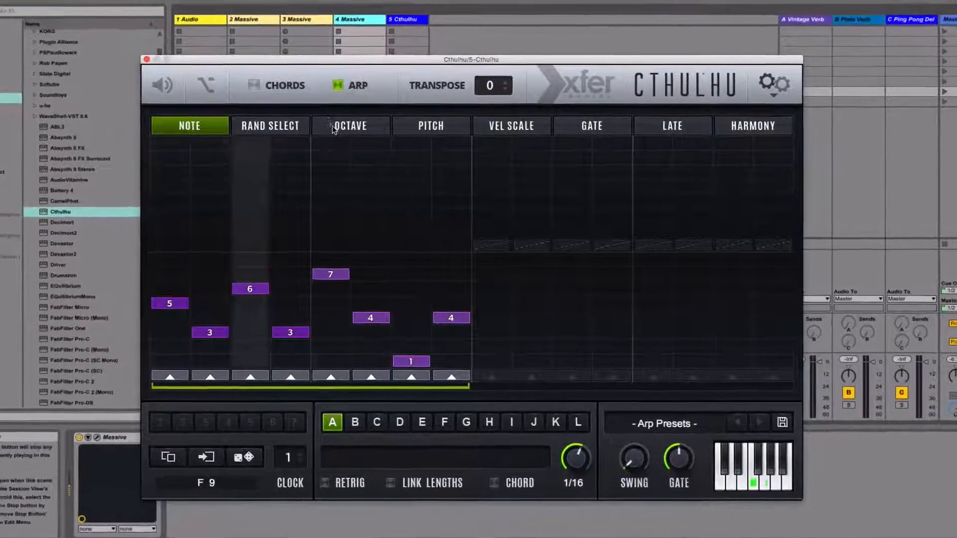
left_click(339, 134)
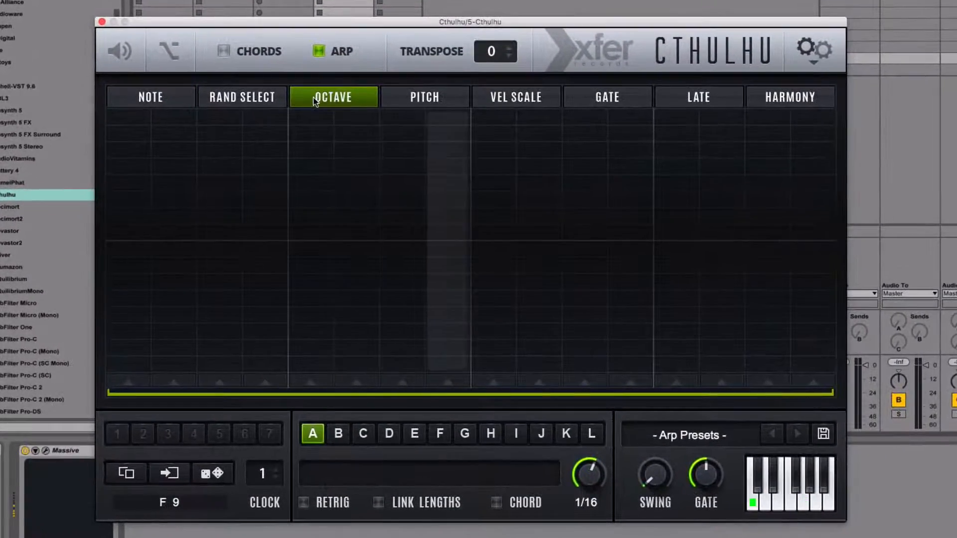
left_click(493, 228)
left_click(584, 194)
left_click(729, 212)
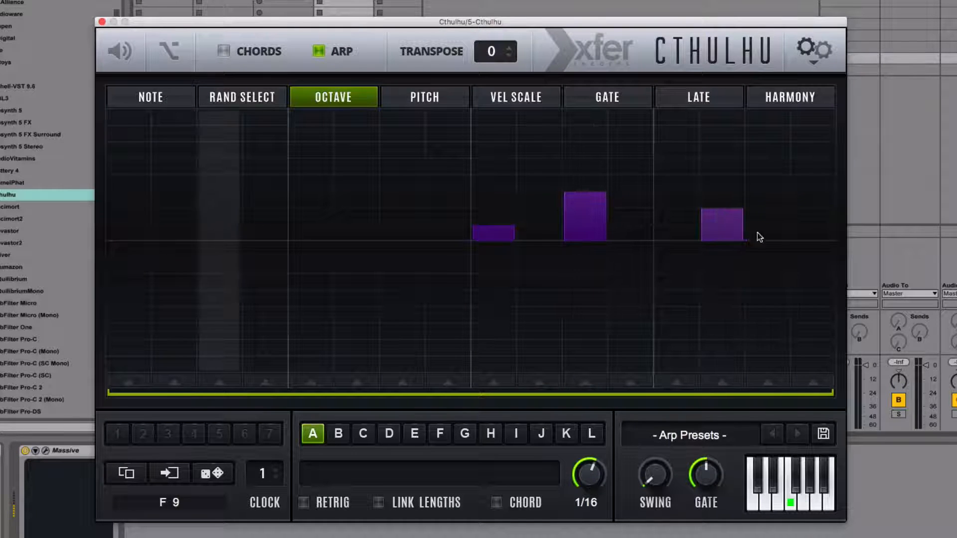
left_click(381, 272)
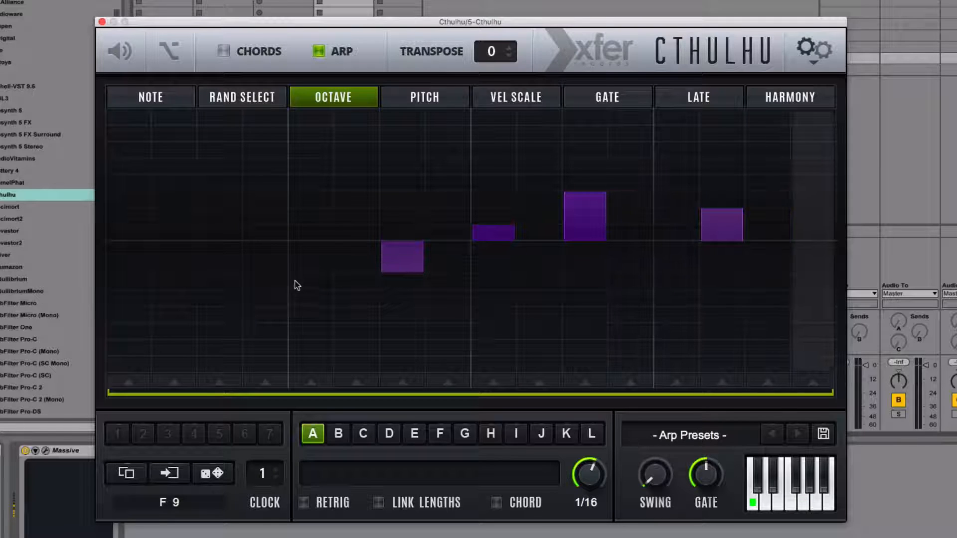
left_click(310, 270)
left_click(239, 214)
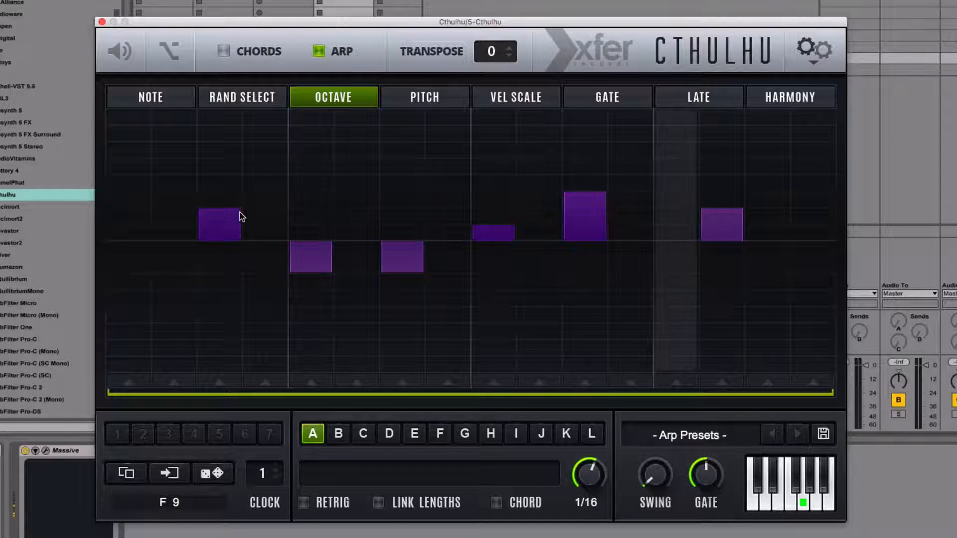
Step: Reset the octave offsets of steps 3, 5 and 7 to zero and raise step 6 slightly
left_click(221, 237)
left_click(317, 239)
left_click_drag(317, 239, 214, 246)
left_click(348, 236)
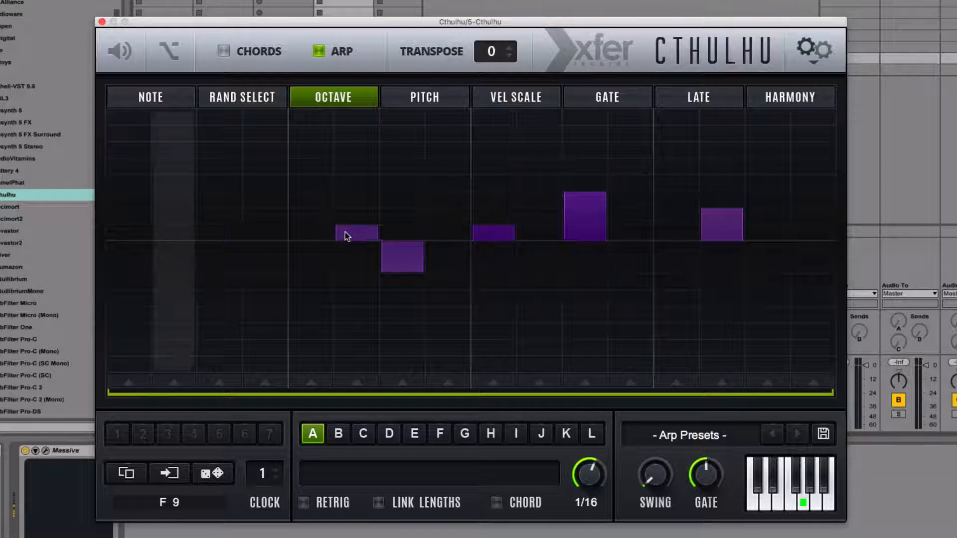
left_click(405, 239)
left_click(408, 246)
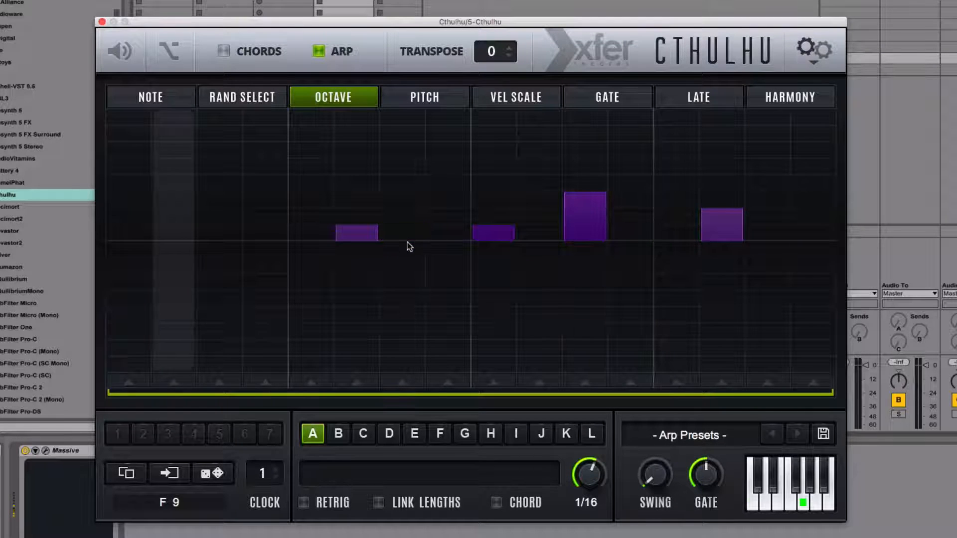
Step: Reduce the octave offset of step 11, clear steps 9 and 14, and raise step 16
left_click(573, 231)
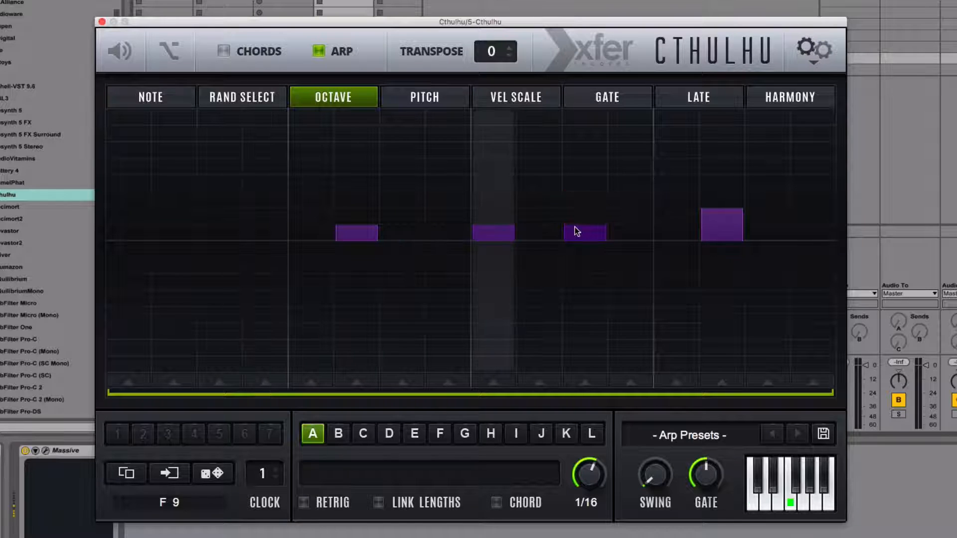
left_click(489, 245)
left_click(811, 216)
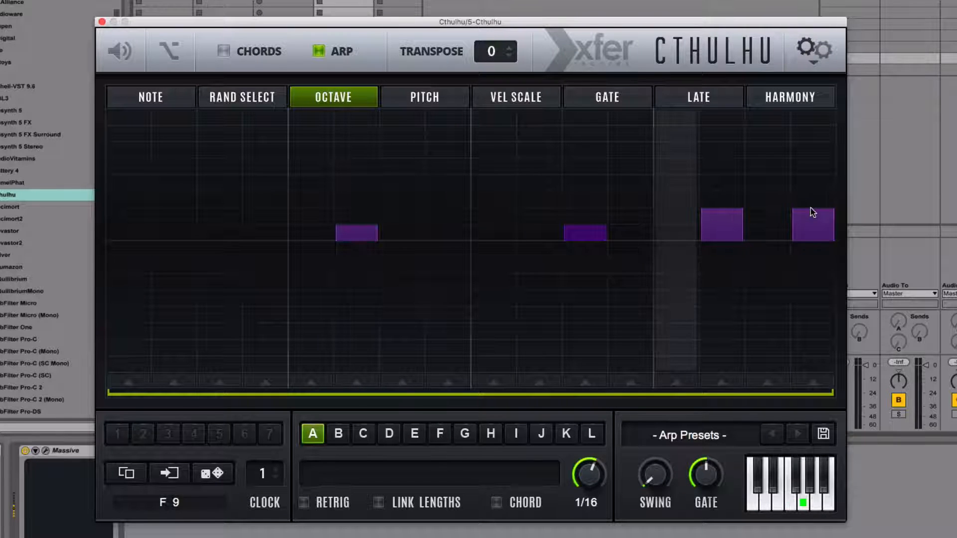
left_click(734, 240)
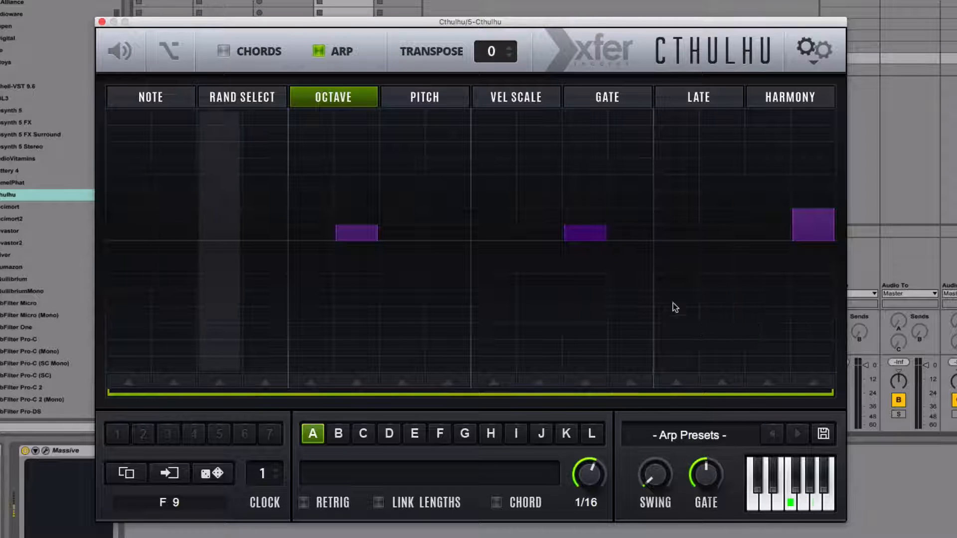
Step: View the arp's Pitch, Vel Scale and Gate lanes
left_click(422, 90)
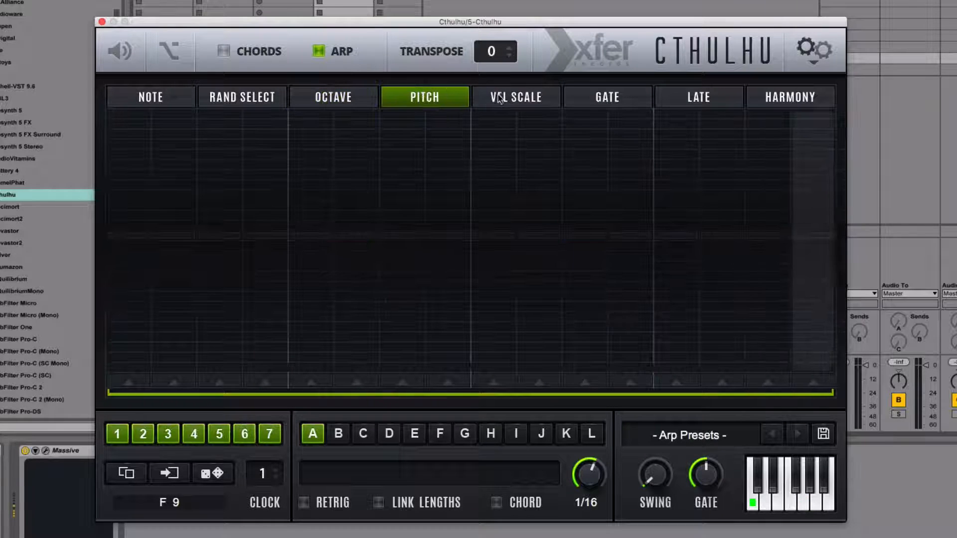
left_click(520, 100)
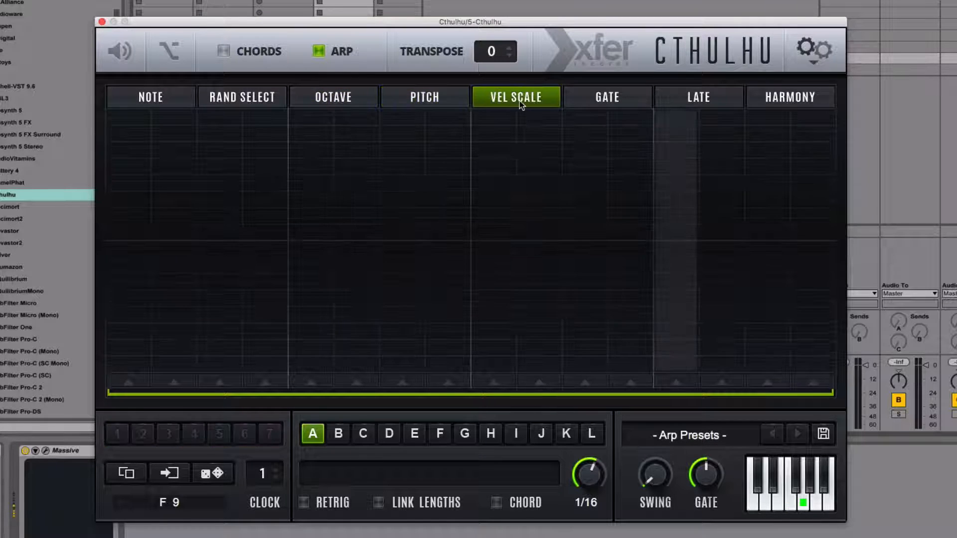
left_click(595, 97)
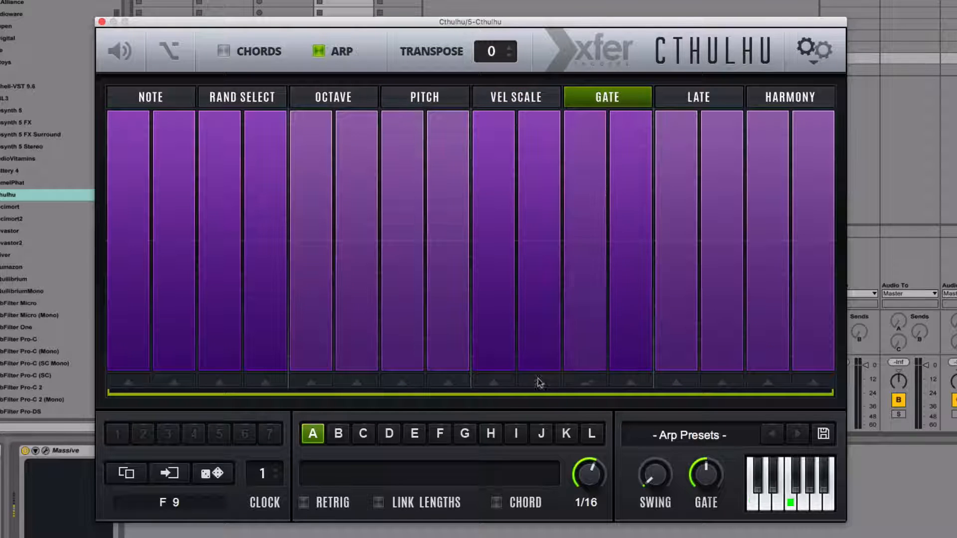
Step: Try zeroing the gate of steps 3, 5, 7, 8, 11 and 14, and restore every step to full gate
left_click_drag(450, 384, 369, 391)
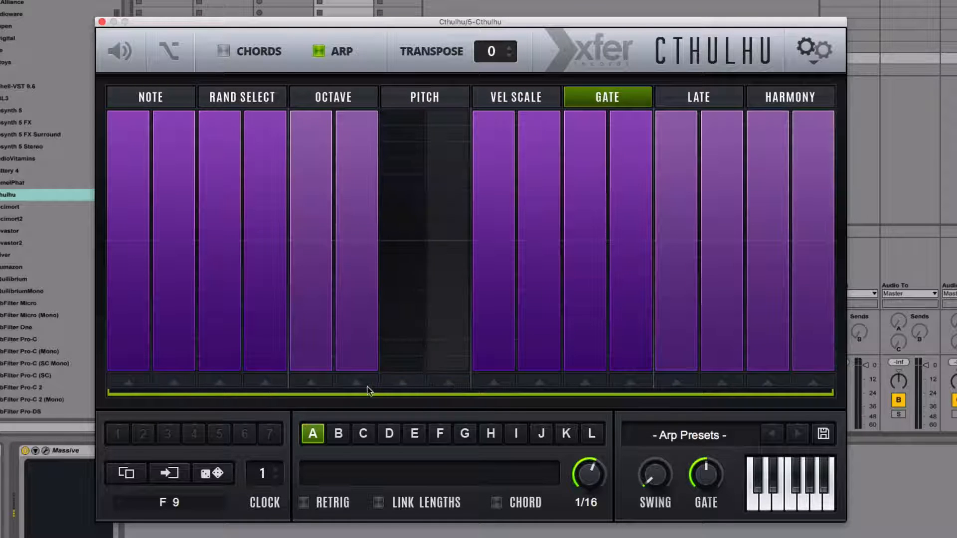
left_click(587, 374)
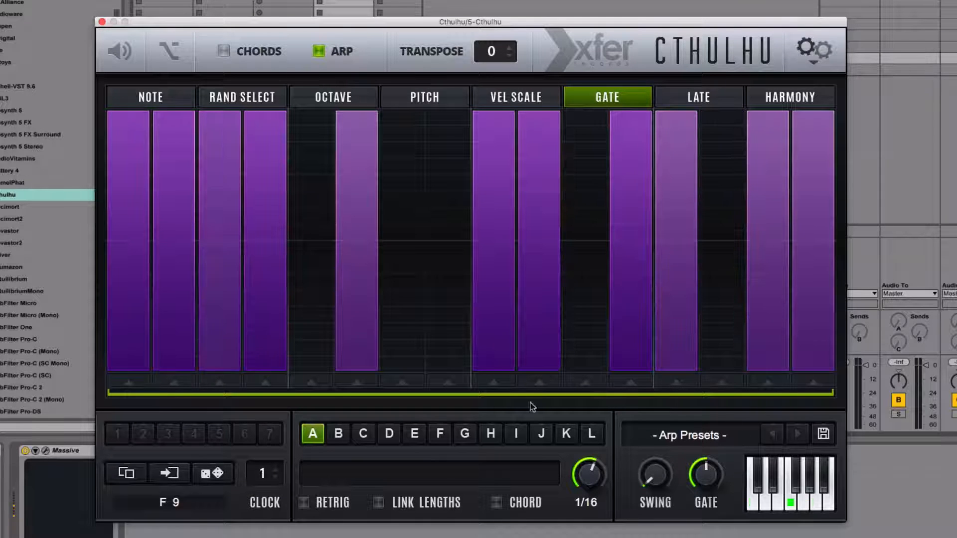
left_click(219, 379)
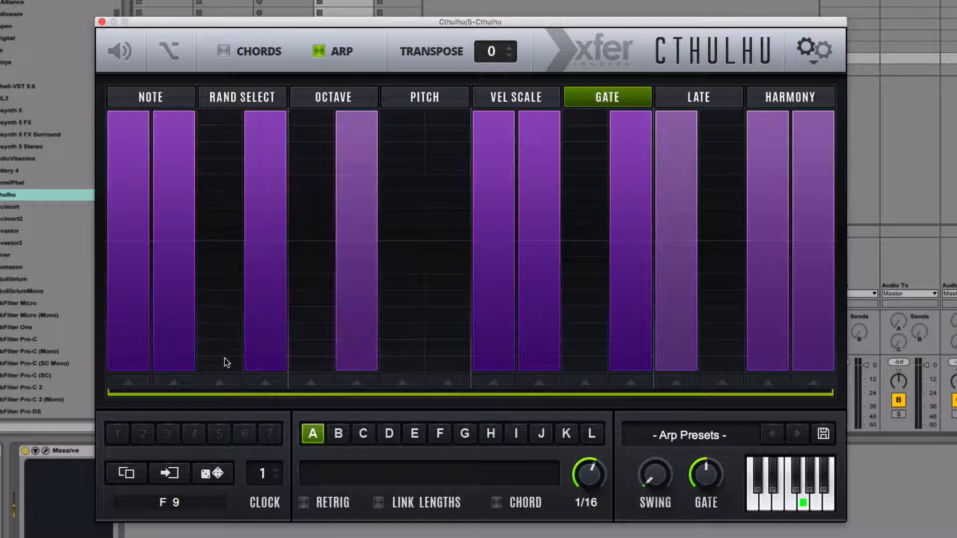
left_click_drag(315, 104, 752, 121)
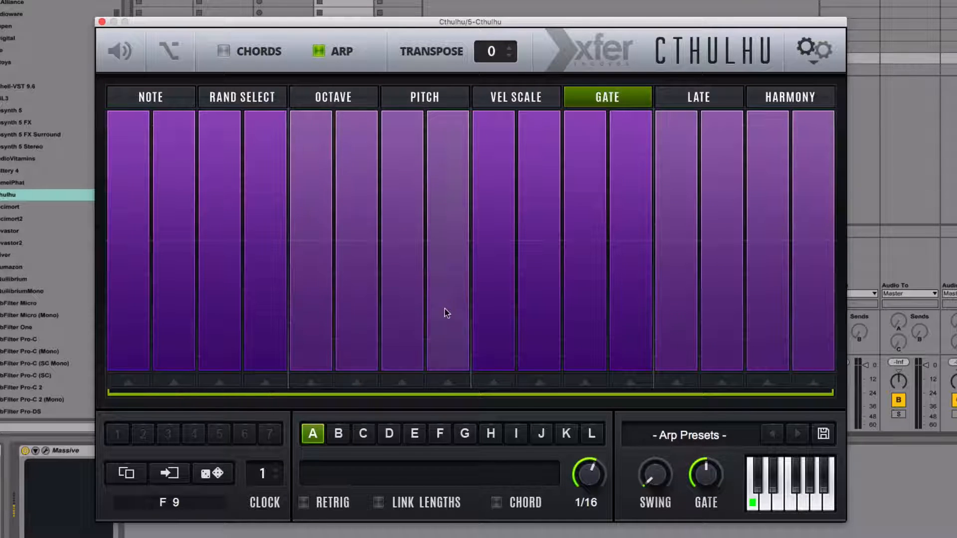
Step: Look through the available arp presets without loading one and close the Cthulhu window
left_click(688, 435)
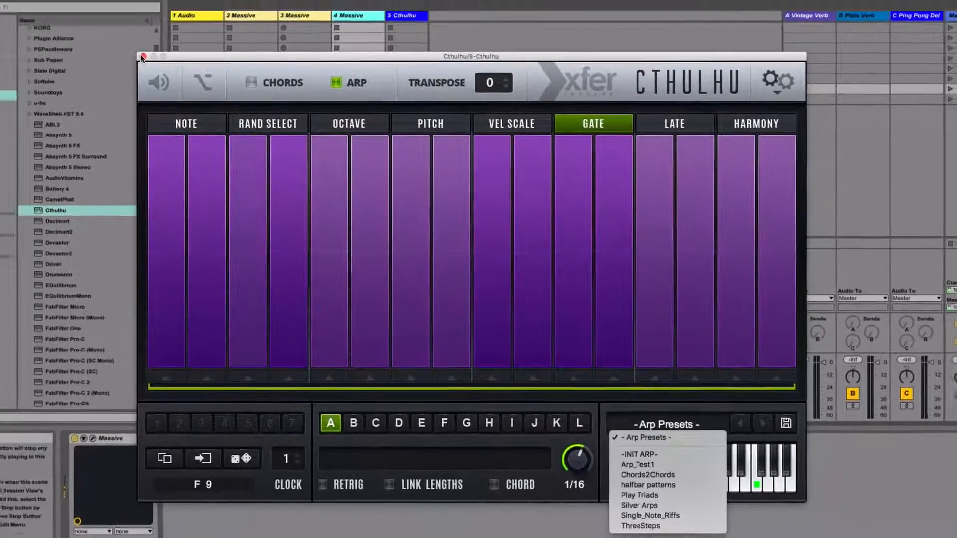
left_click(100, 23)
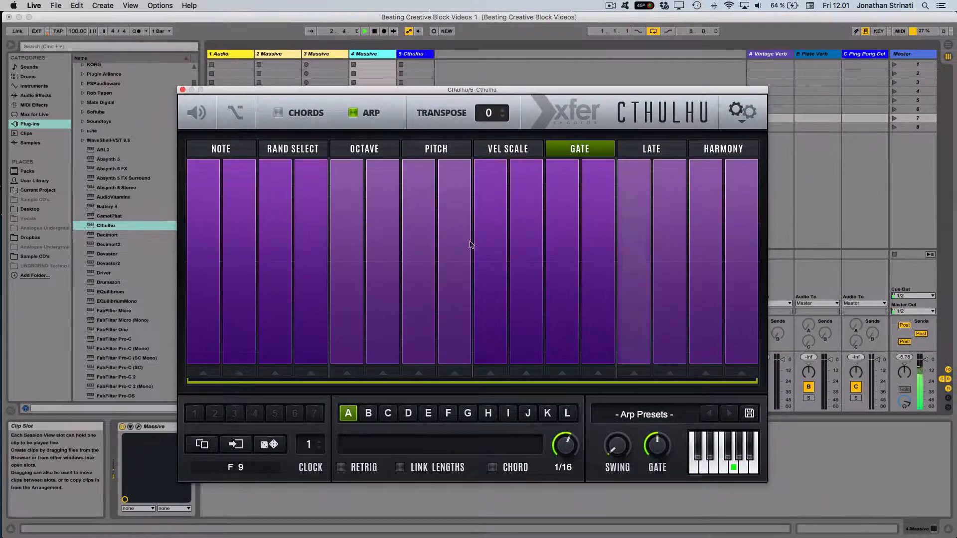
left_click(183, 90)
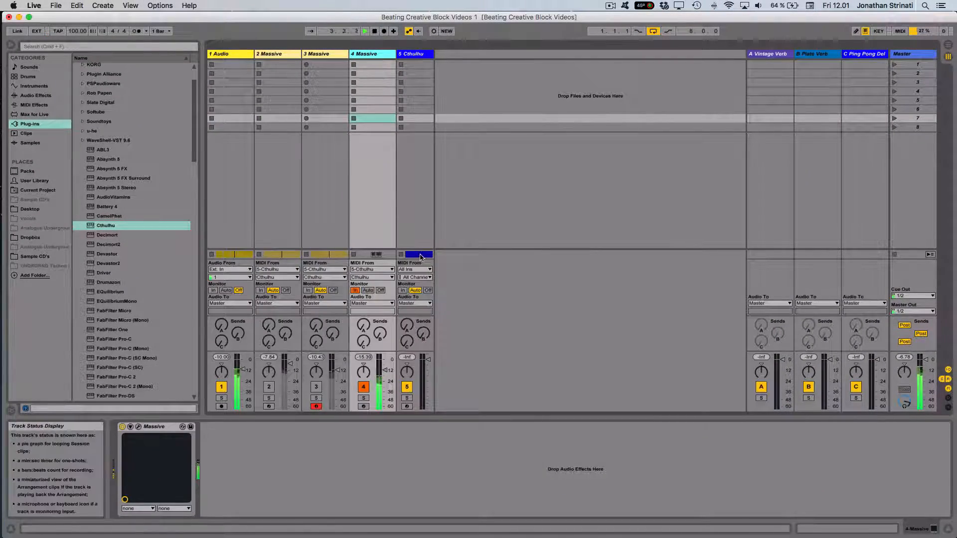
Step: Switch to the Arrangement view and reactivate the muted 2 Massive and 3 Massive tracks
key("Tab")
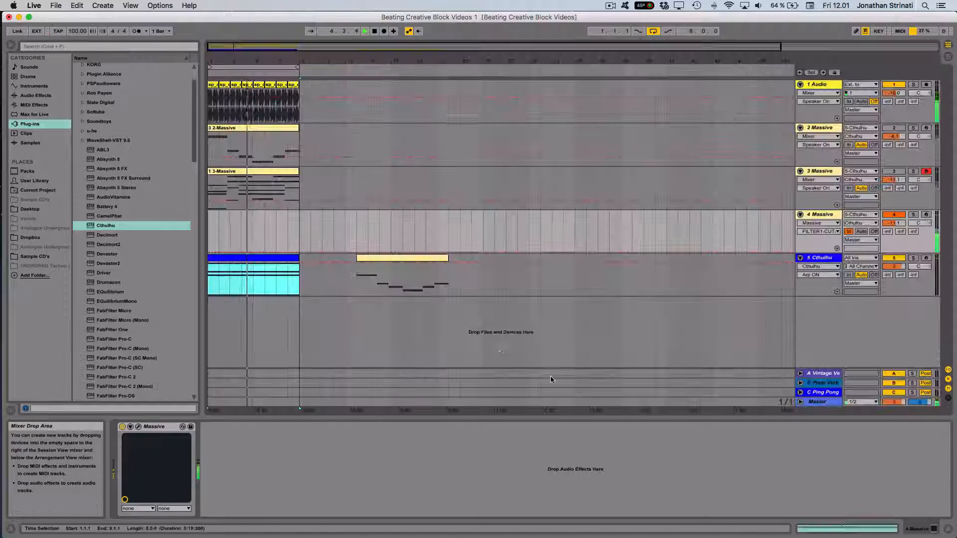
left_click(895, 128)
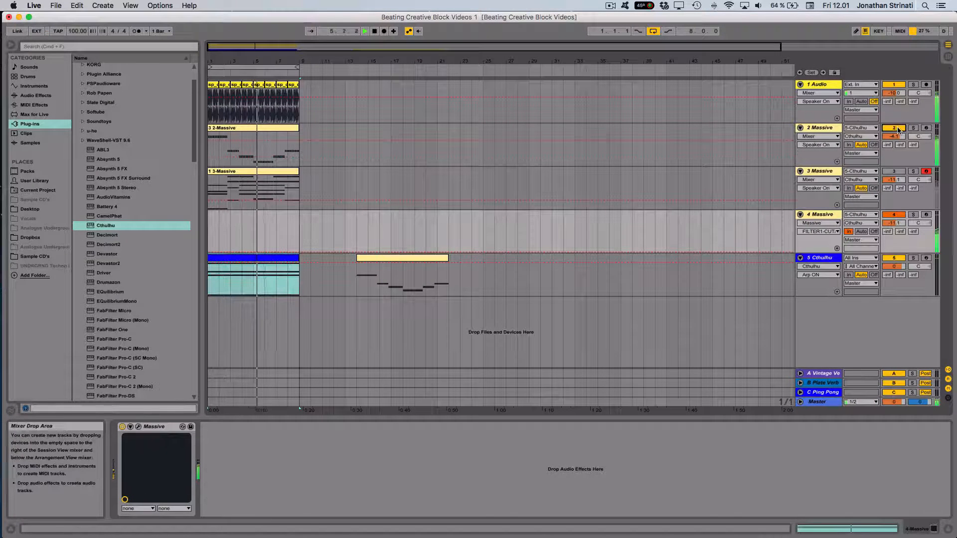
left_click(895, 171)
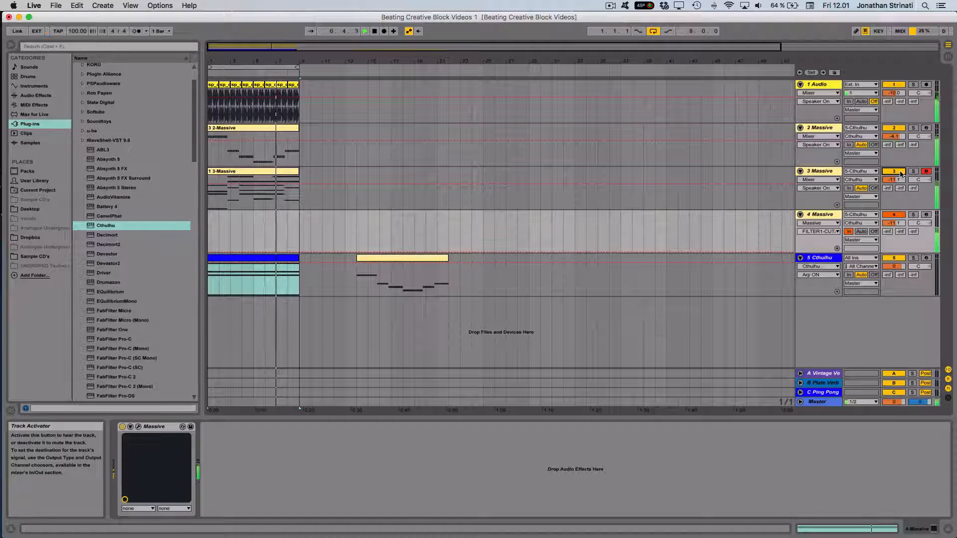
Step: Open the Massive plug-in window of the 4 Massive track and move it clear of the arrangement clips
left_click(816, 215)
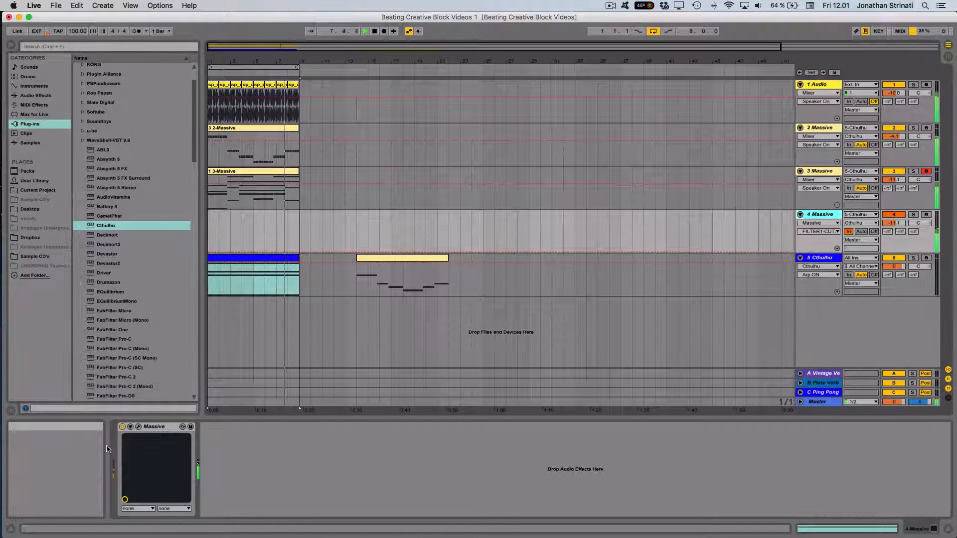
left_click(139, 427)
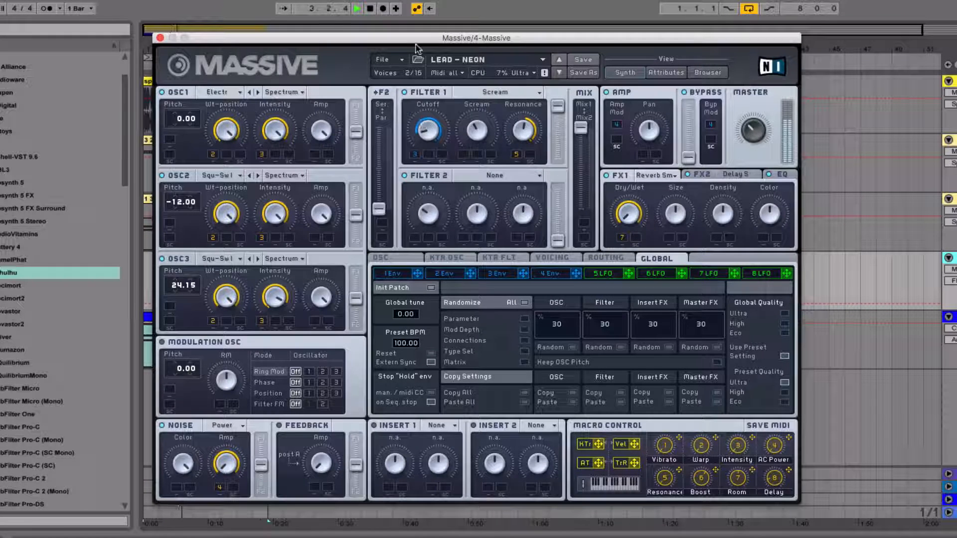
left_click_drag(421, 39, 563, 56)
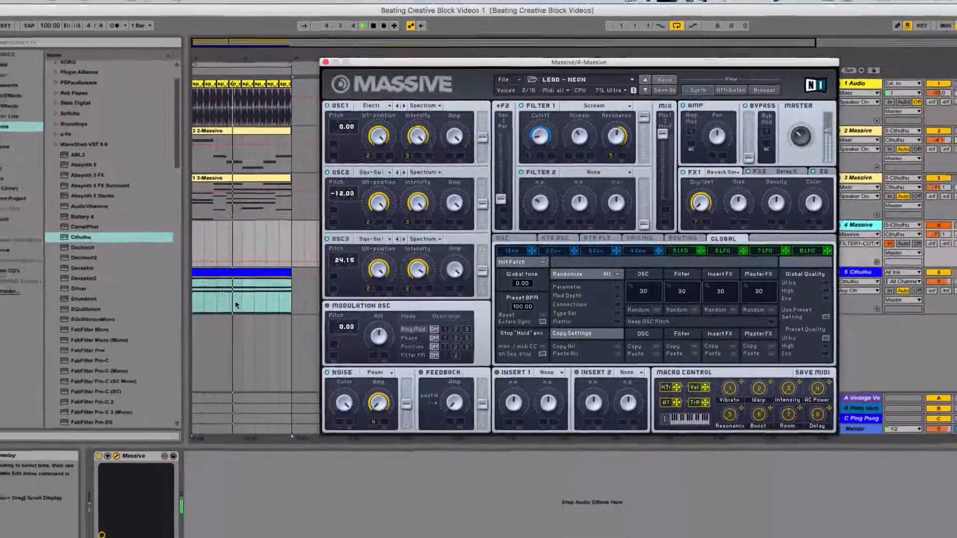